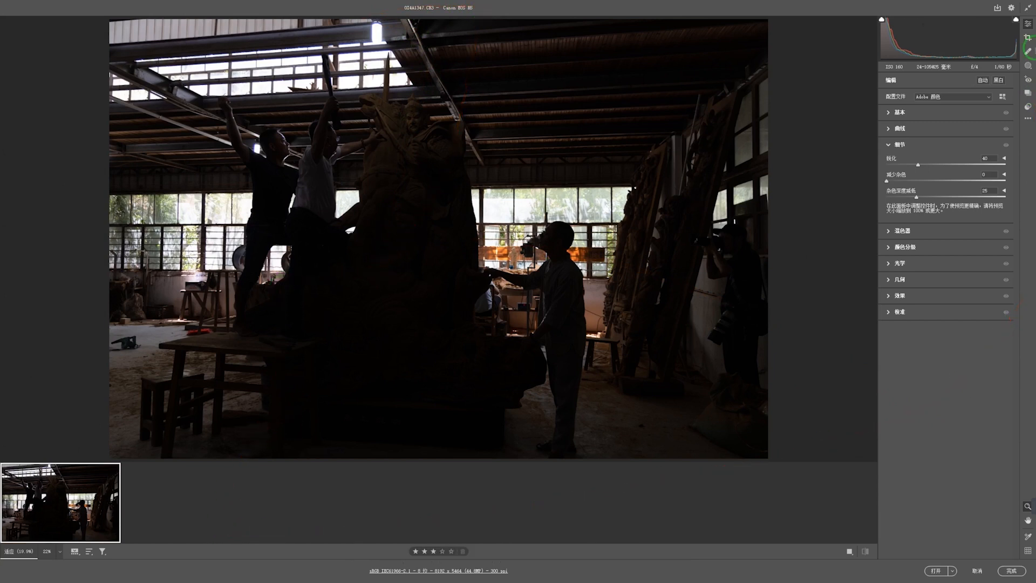
Step: Apply Auto tone, raise Exposure, then set Highlights -100, Whites -44, Shadows +71, Contrast +21, Vibrance -1
{"action": "left_click", "coordinate": [890, 112]}
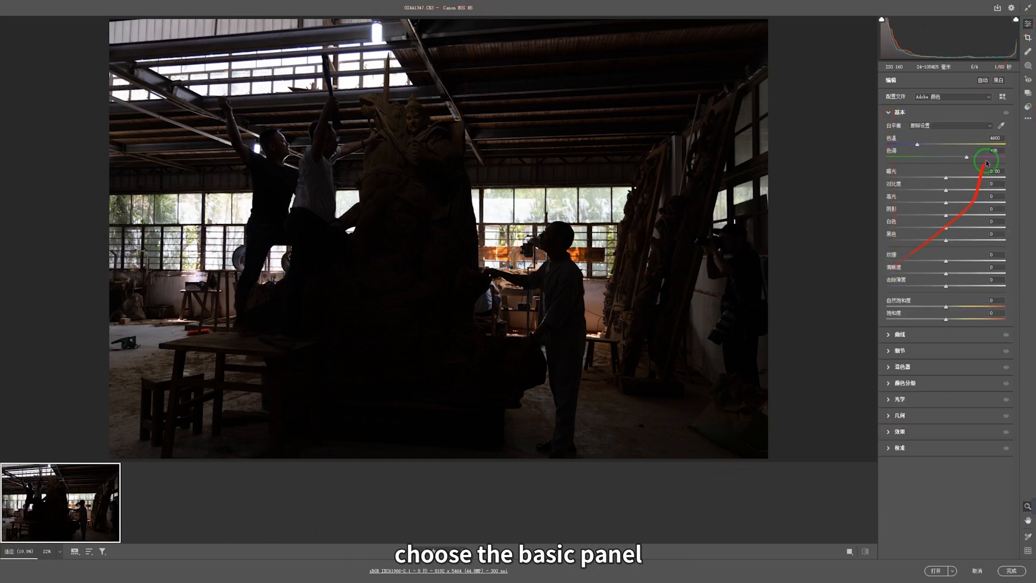
{"action": "left_click", "coordinate": [982, 85]}
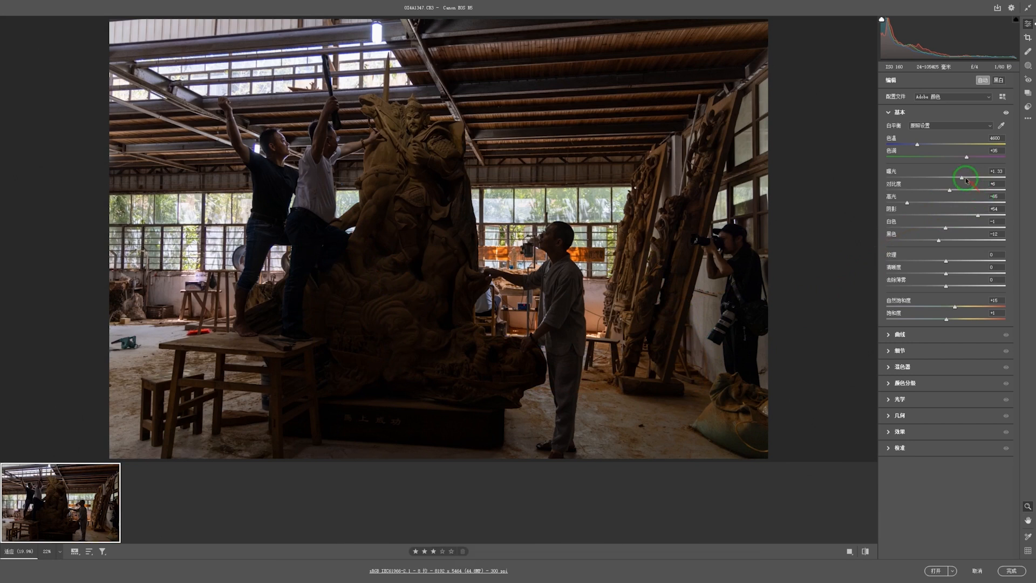
{"action": "left_click_drag", "start_coordinate": [965, 179], "coordinate": [972, 180]}
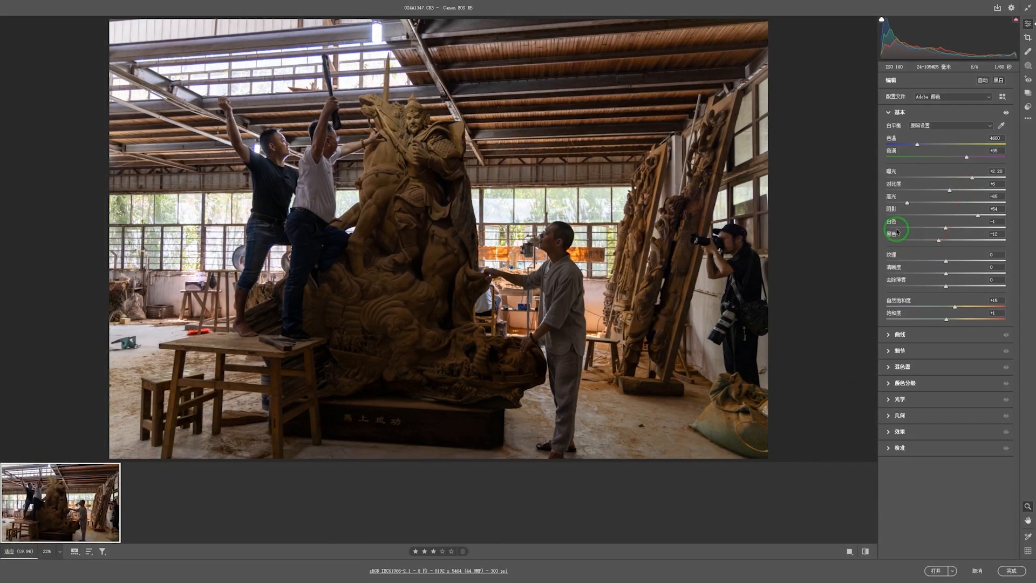
{"action": "left_click_drag", "start_coordinate": [907, 203], "coordinate": [876, 205]}
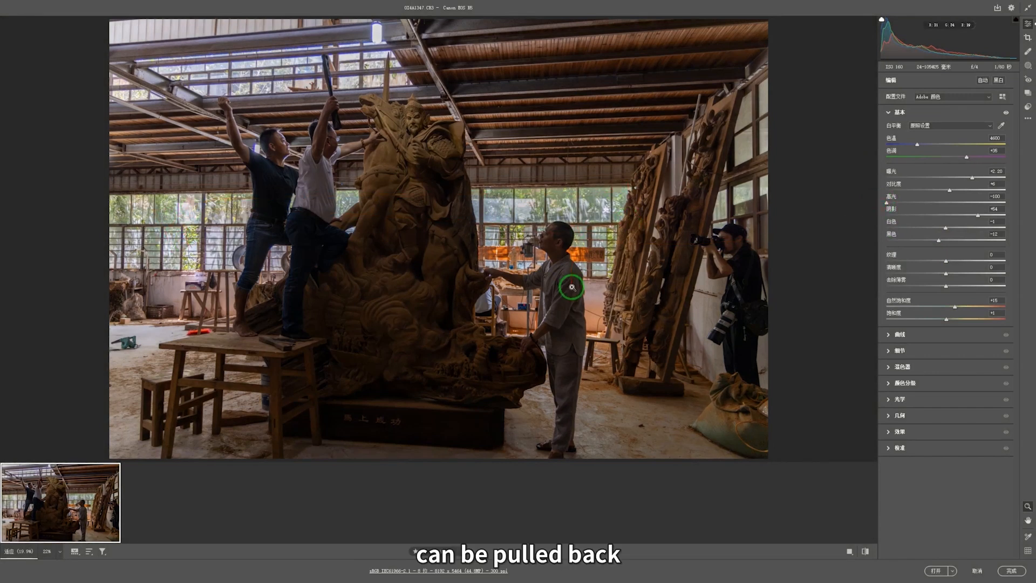
{"action": "left_click", "coordinate": [920, 228]}
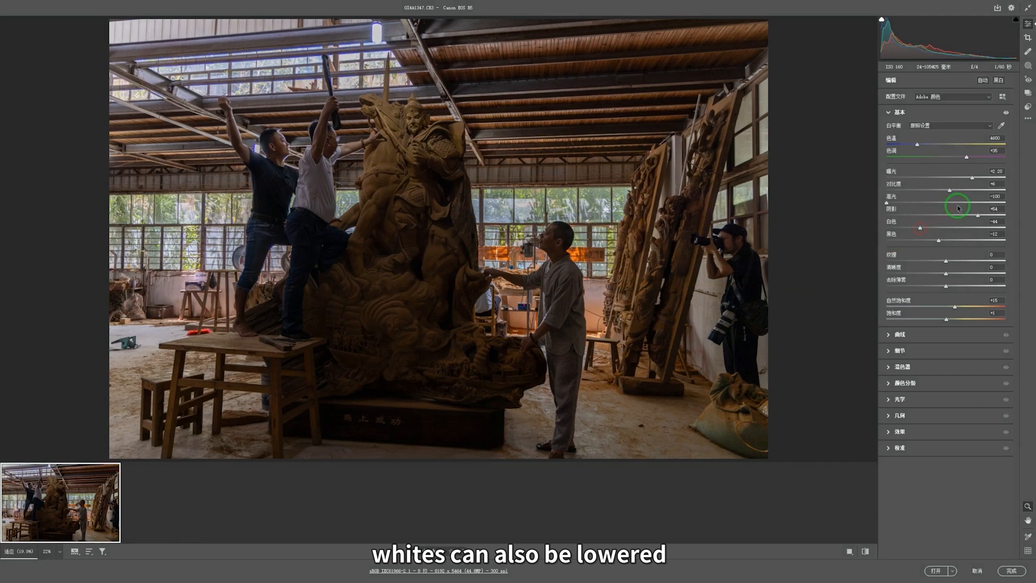
{"action": "left_click_drag", "start_coordinate": [975, 218], "coordinate": [990, 216]}
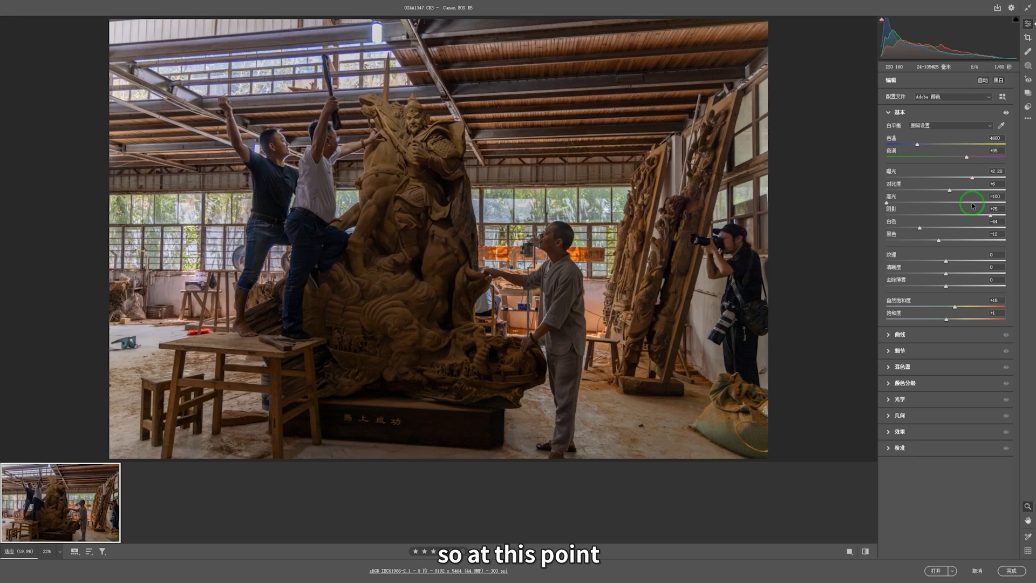
{"action": "left_click", "coordinate": [959, 190]}
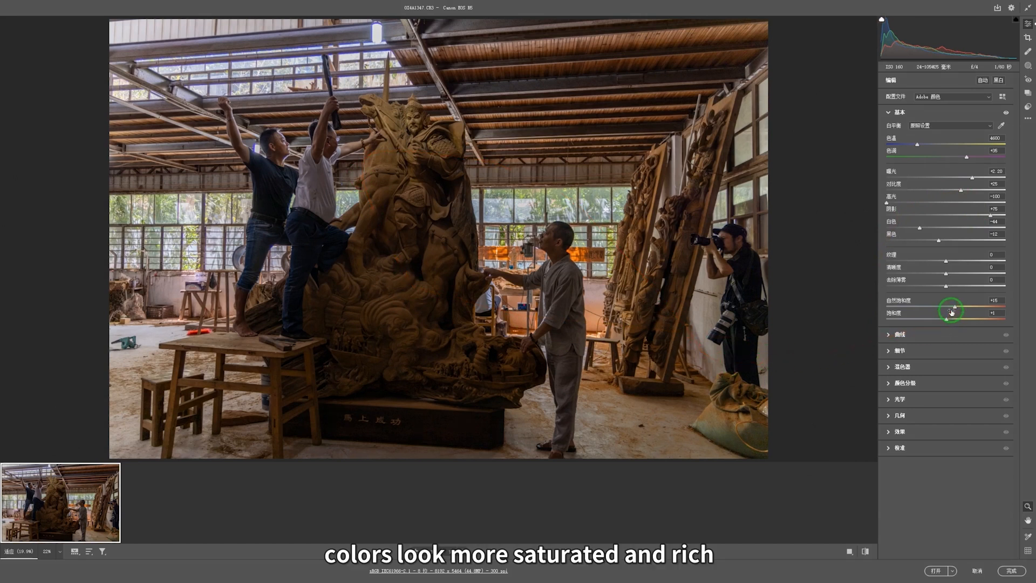
{"action": "left_click_drag", "start_coordinate": [952, 309], "coordinate": [946, 309]}
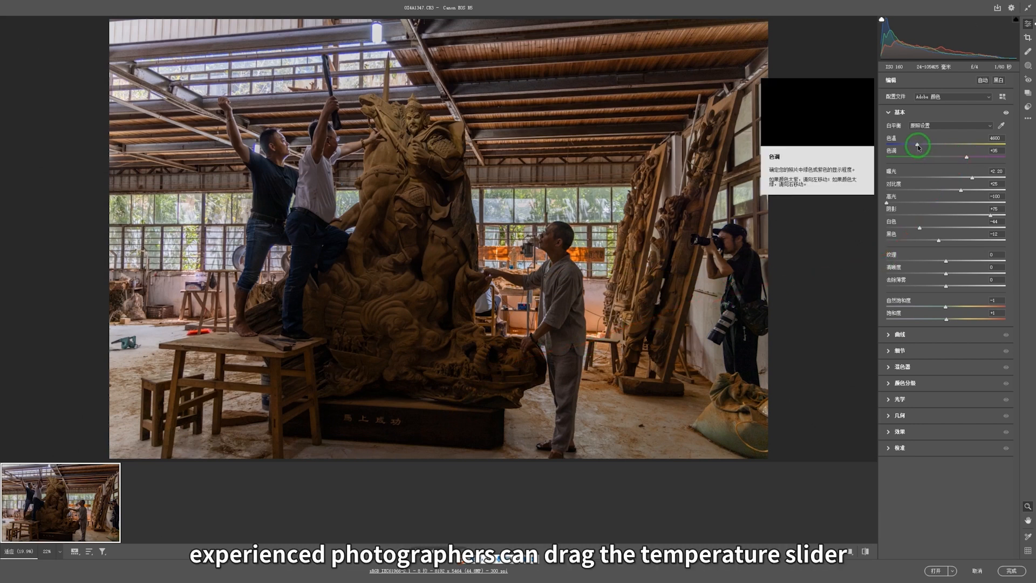
Step: Warm the Temperature, white-balance from the grey wall then the cement floor, and push Exposure to +2.80
{"action": "mouse_move", "coordinate": [917, 145]}
{"action": "left_mouse_down"}
{"action": "mouse_move", "coordinate": [928, 147]}
{"action": "mouse_move", "coordinate": [919, 147]}
{"action": "left_mouse_up"}
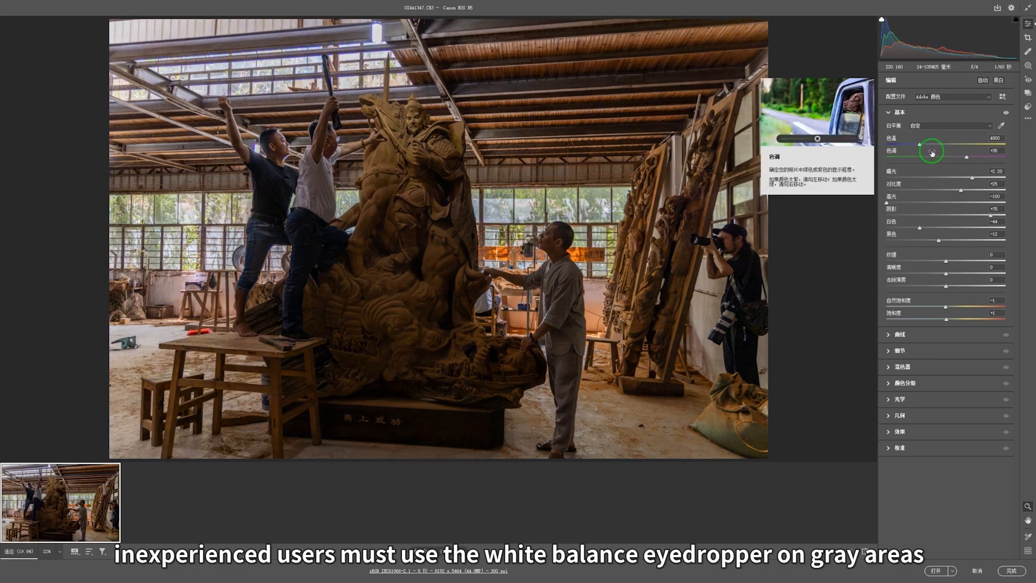
{"action": "left_click", "coordinate": [1002, 125]}
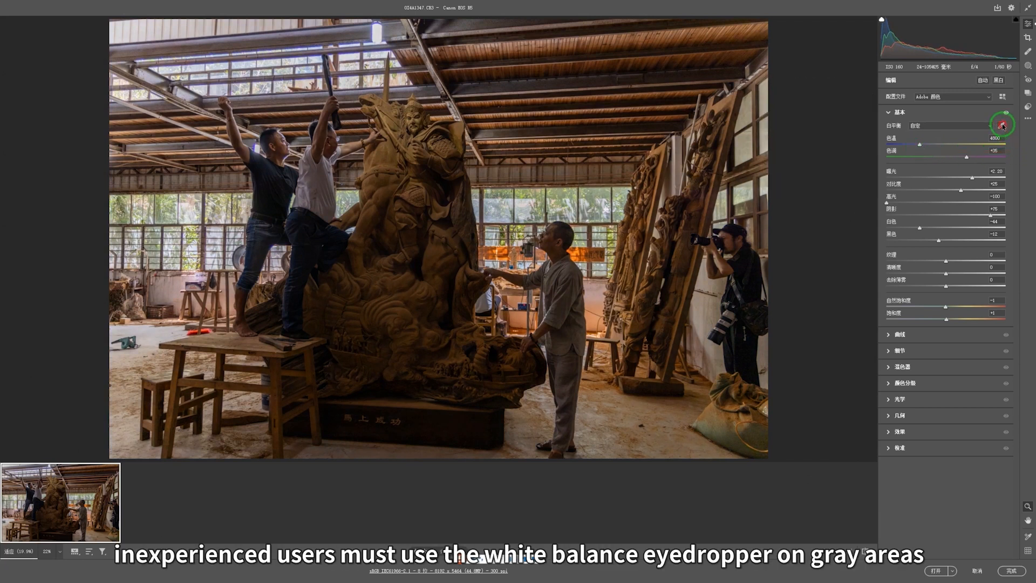
{"action": "left_click", "coordinate": [703, 321]}
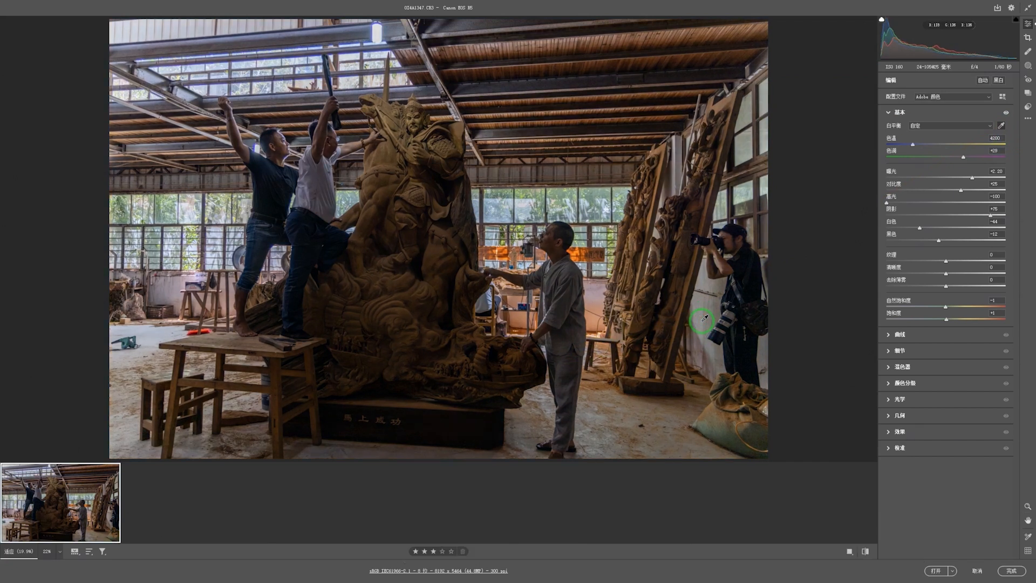
{"action": "left_click", "coordinate": [151, 333]}
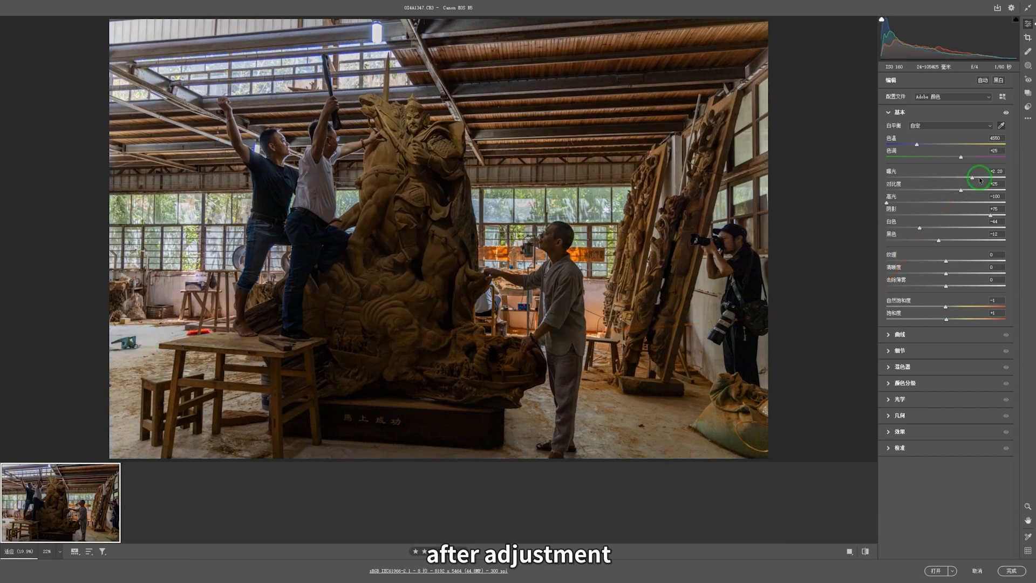
{"action": "left_click_drag", "start_coordinate": [976, 175], "coordinate": [979, 176]}
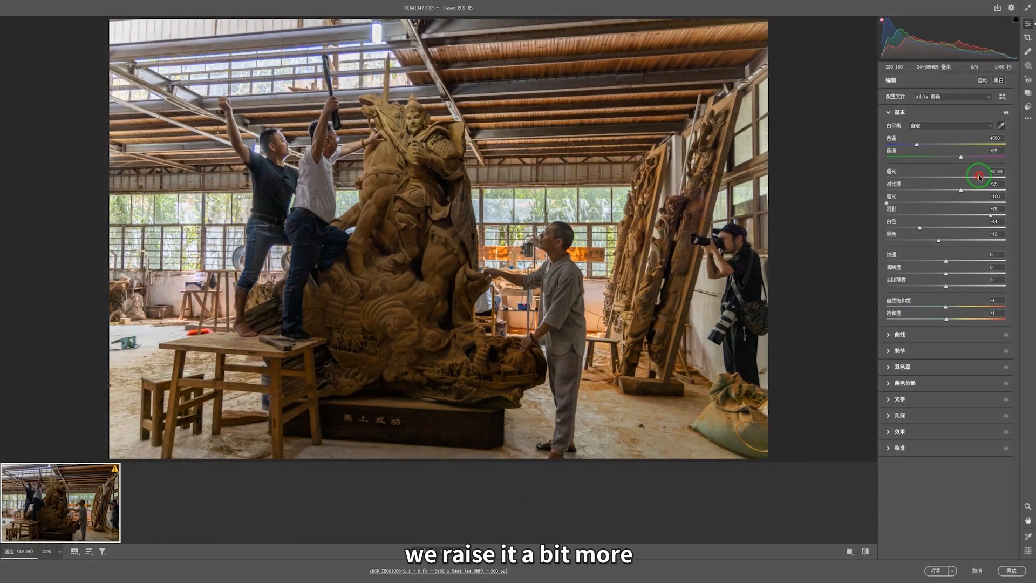
{"action": "left_click", "coordinate": [59, 550]}
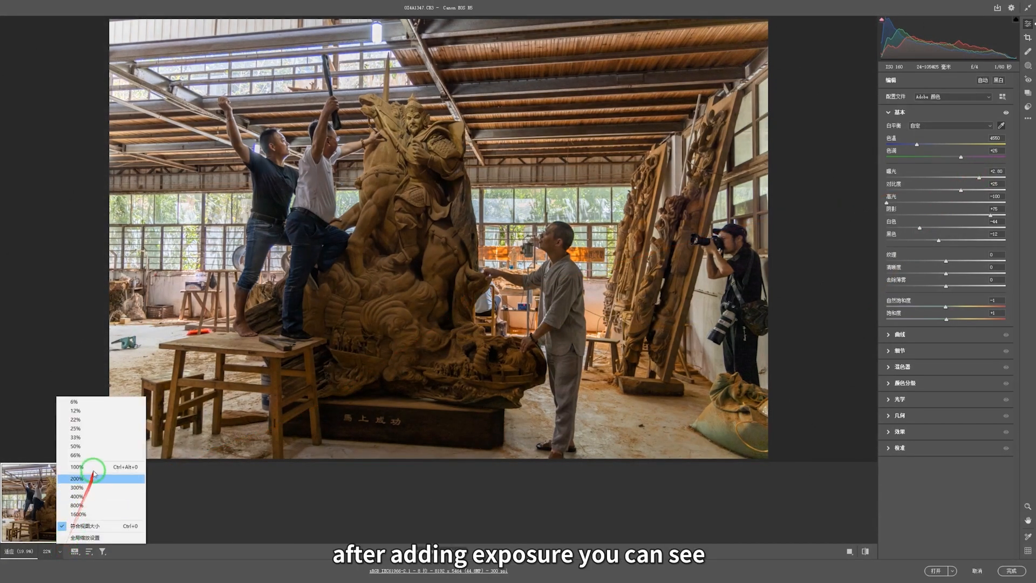
Step: At 100% zoom on the statue's head, raise Clarity to +25 and lower Texture to about -7
{"action": "left_click", "coordinate": [93, 467]}
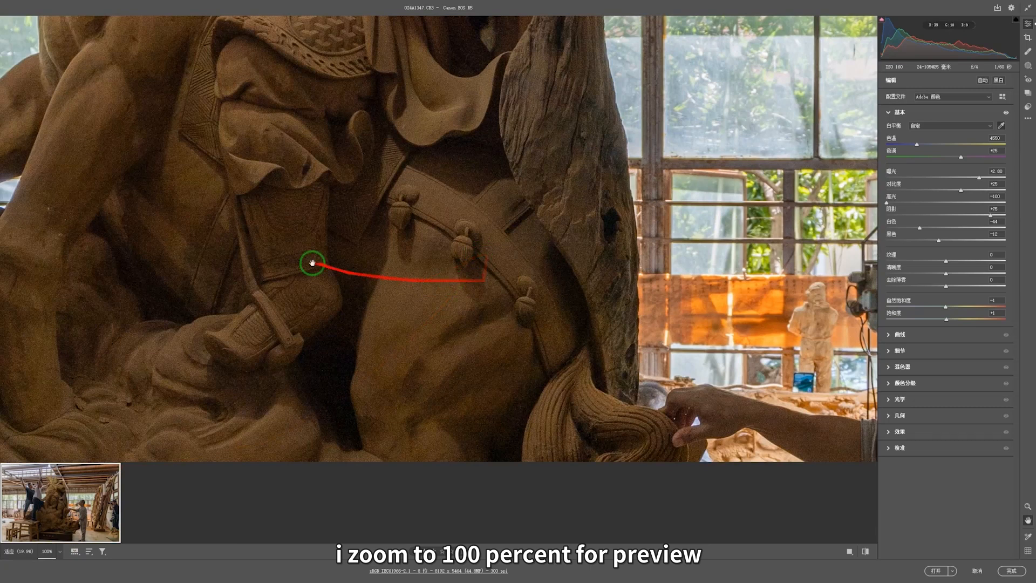
{"action": "left_click_drag", "start_coordinate": [312, 263], "coordinate": [811, 388]}
{"action": "left_click_drag", "start_coordinate": [427, 259], "coordinate": [431, 439]}
{"action": "left_click_drag", "start_coordinate": [526, 159], "coordinate": [475, 332]}
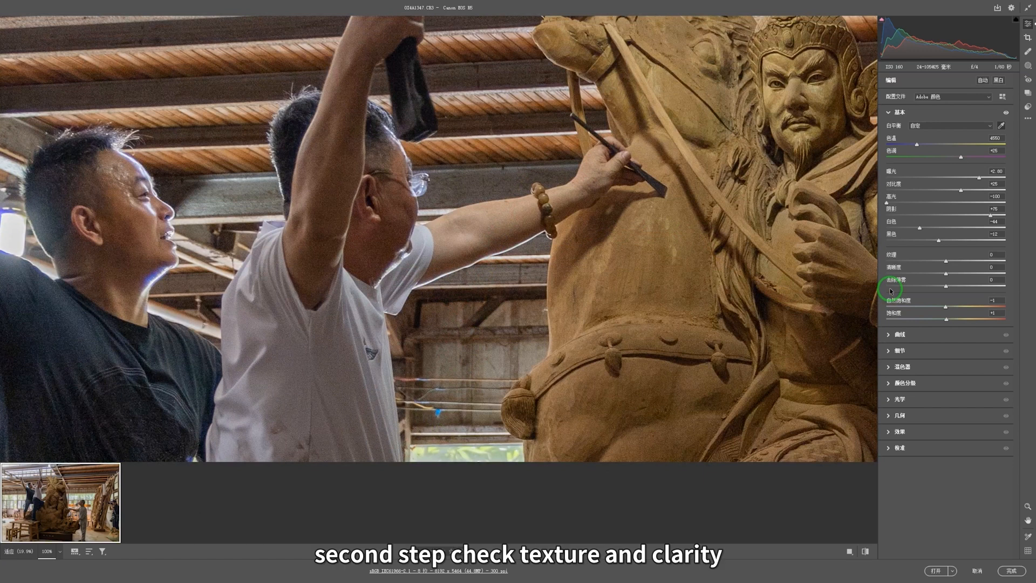
{"action": "mouse_move", "coordinate": [945, 266]}
{"action": "left_click", "coordinate": [957, 273]}
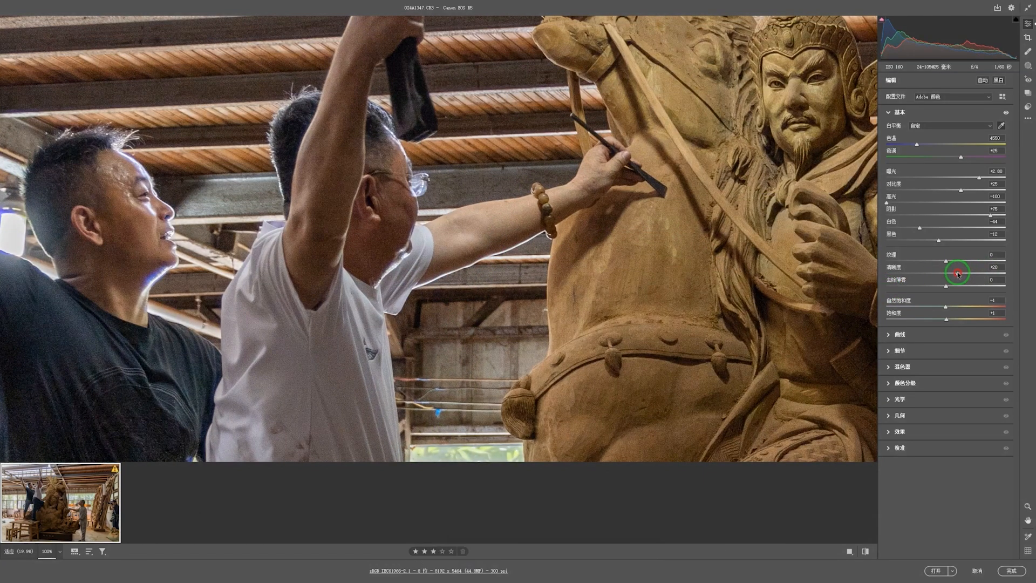
{"action": "left_click", "coordinate": [961, 277]}
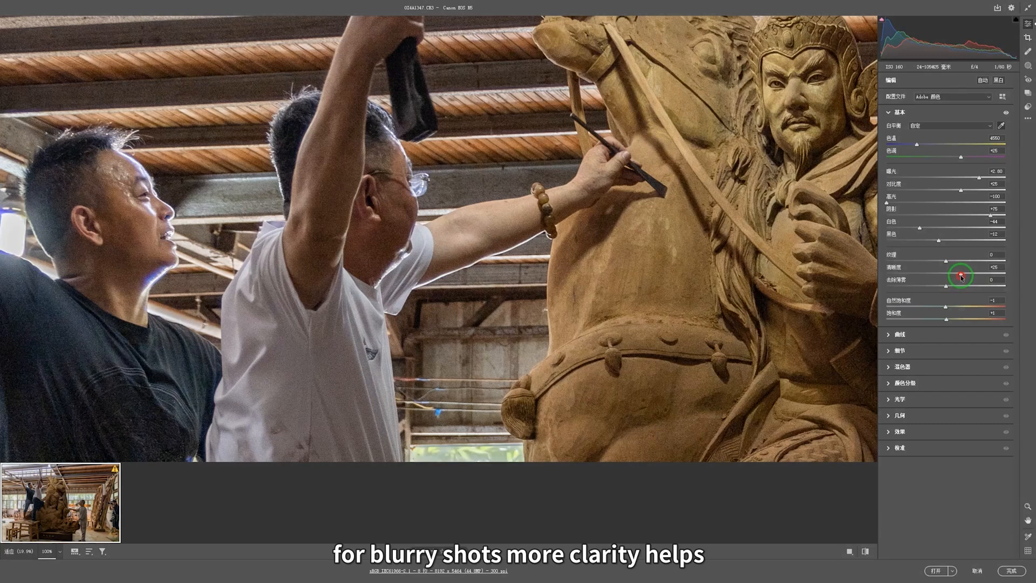
{"action": "mouse_move", "coordinate": [949, 261]}
{"action": "left_mouse_down"}
{"action": "mouse_move", "coordinate": [934, 262]}
{"action": "mouse_move", "coordinate": [968, 262]}
{"action": "mouse_move", "coordinate": [942, 264]}
{"action": "left_mouse_up"}
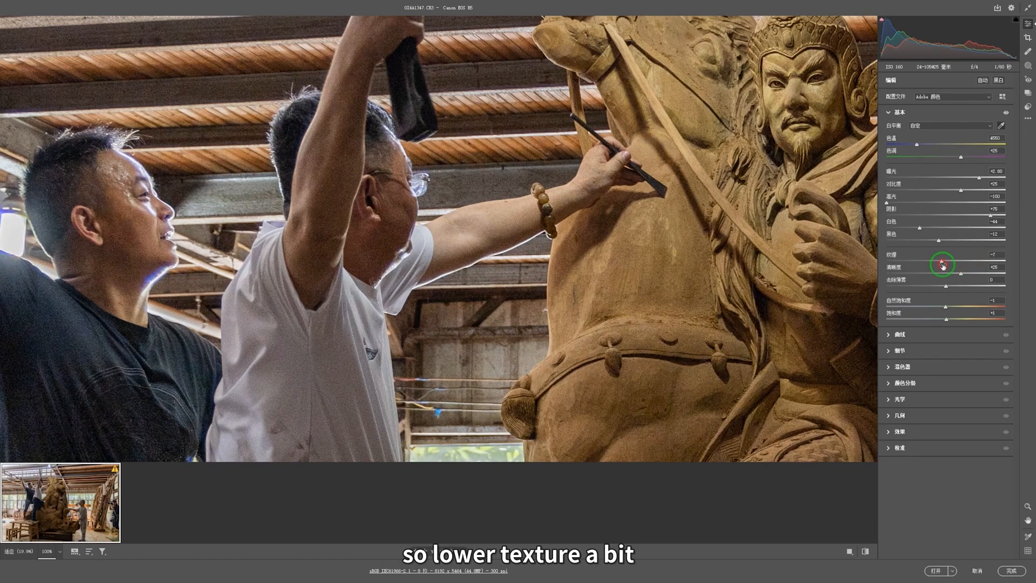
Step: In Detail, set Noise Reduction to 60 and lower Noise Detail to 20, then return to Fit in View
{"action": "left_click", "coordinate": [912, 351]}
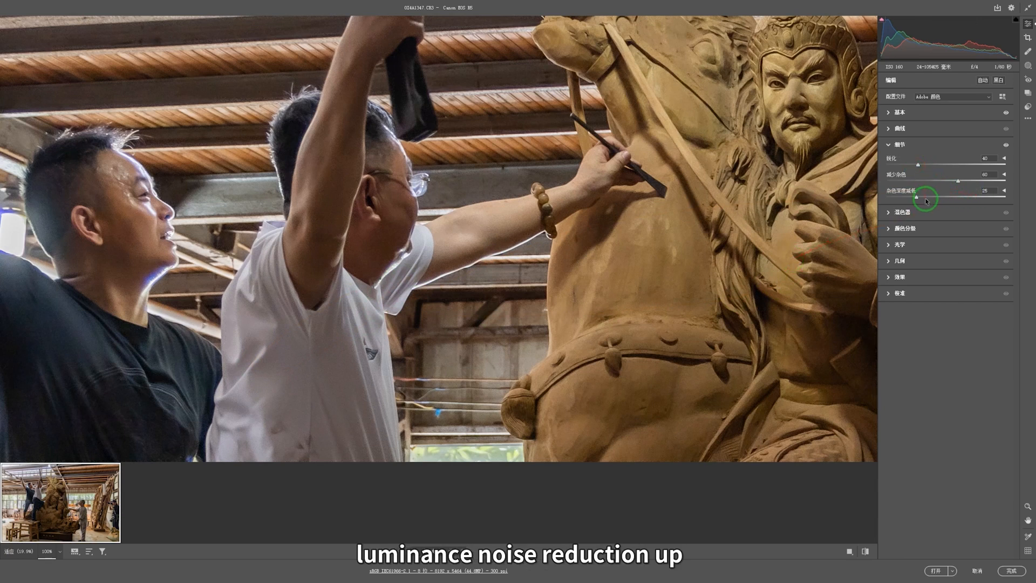
{"action": "left_click_drag", "start_coordinate": [934, 198], "coordinate": [910, 199]}
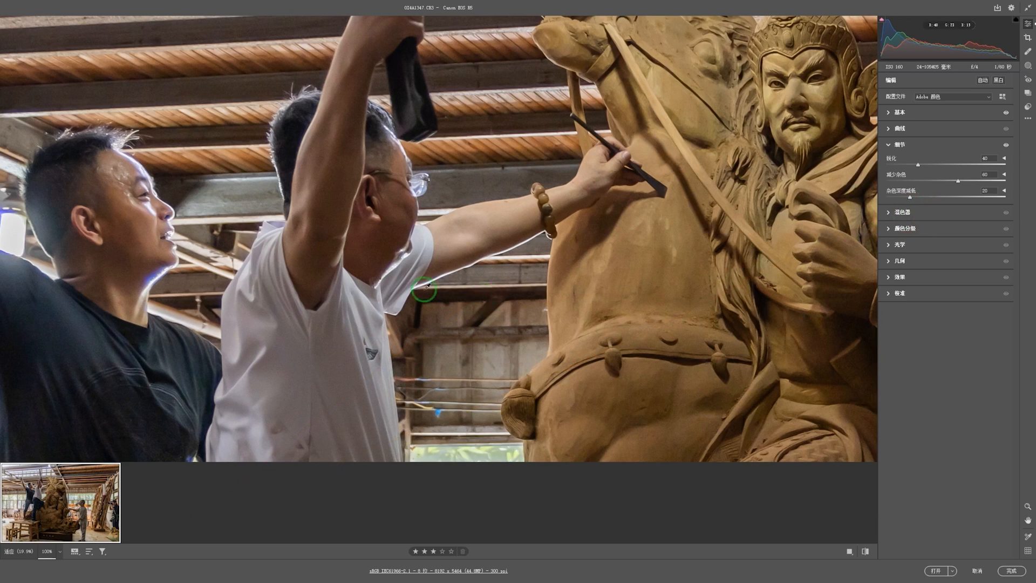
{"action": "left_click", "coordinate": [60, 551]}
{"action": "left_click", "coordinate": [81, 526]}
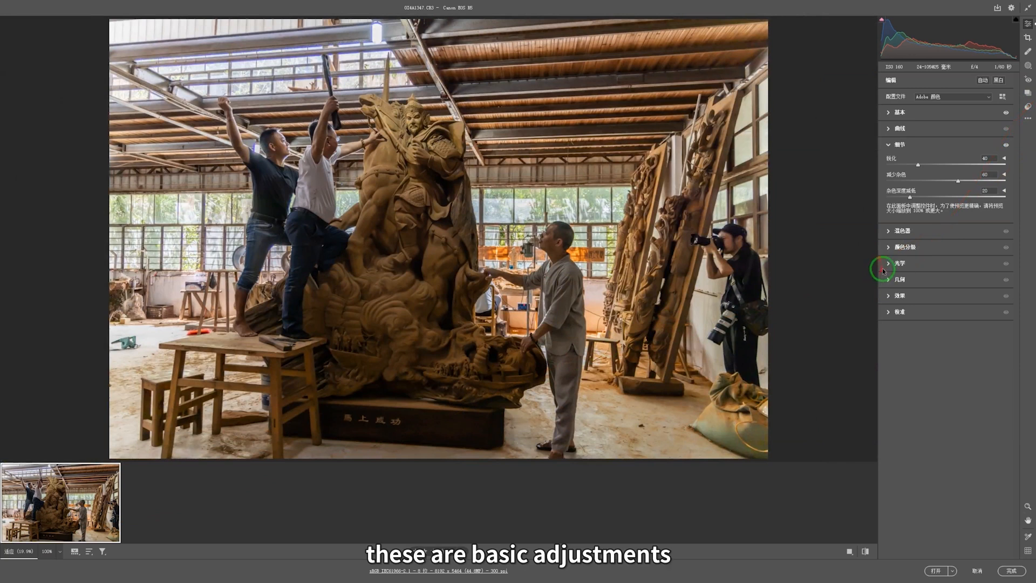
Step: In the HSL Color Mixer, use the targeted adjustment tool on the statue's orange and yellow hues
{"action": "left_click", "coordinate": [889, 232]}
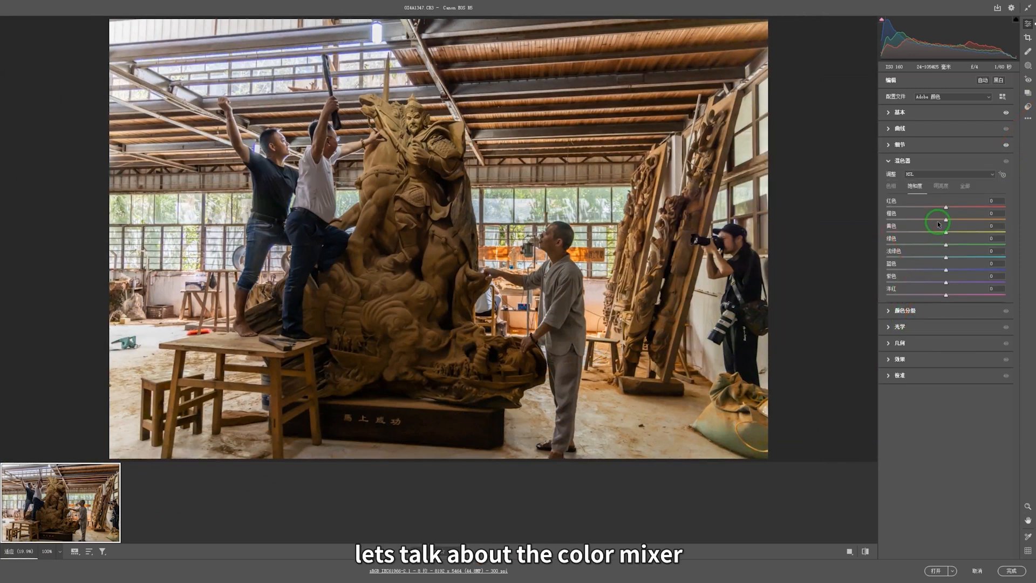
{"action": "left_click", "coordinate": [890, 186]}
{"action": "left_click", "coordinate": [1003, 174]}
{"action": "left_click_drag", "start_coordinate": [403, 177], "coordinate": [402, 177]}
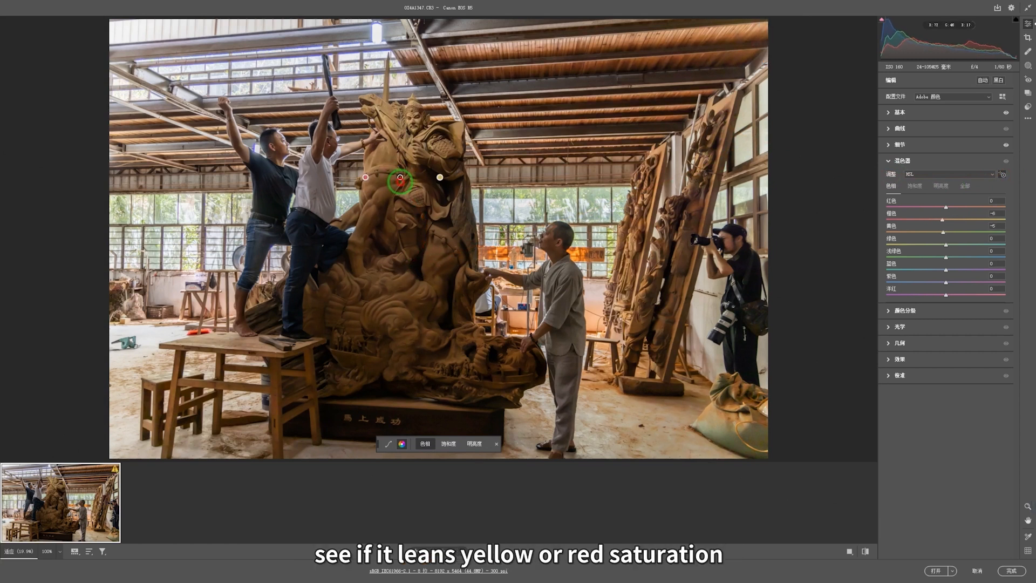
Step: Drag on the statue to boost orange and yellow saturation, then brighten their luminance
{"action": "left_click", "coordinate": [914, 185]}
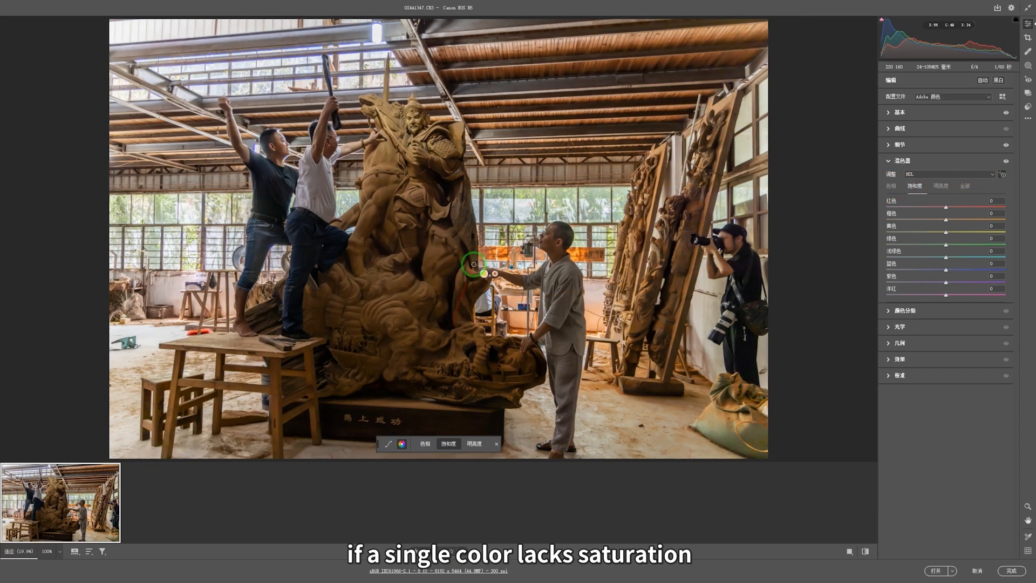
{"action": "left_click_drag", "start_coordinate": [398, 319], "coordinate": [404, 319]}
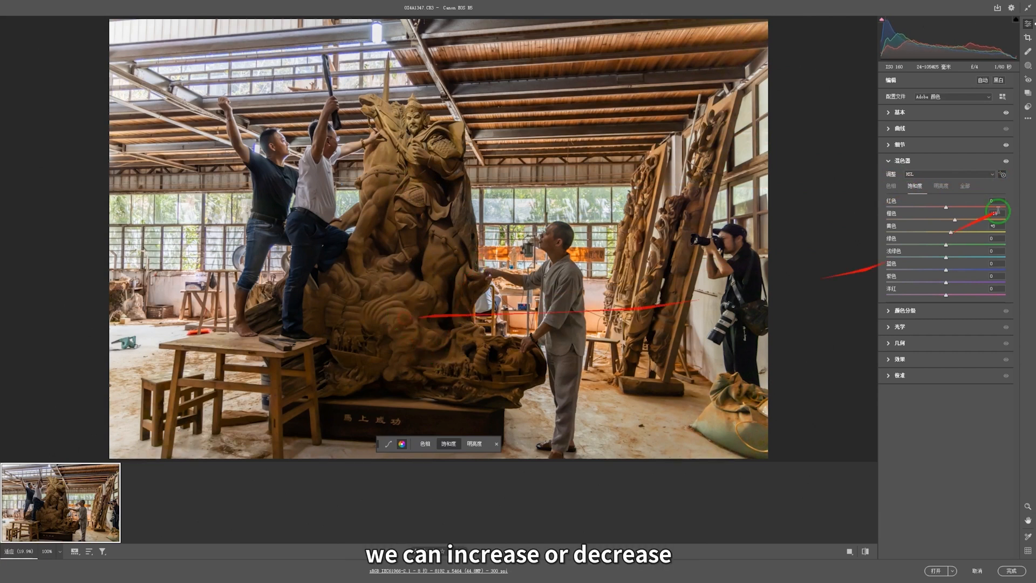
{"action": "left_click", "coordinate": [941, 186]}
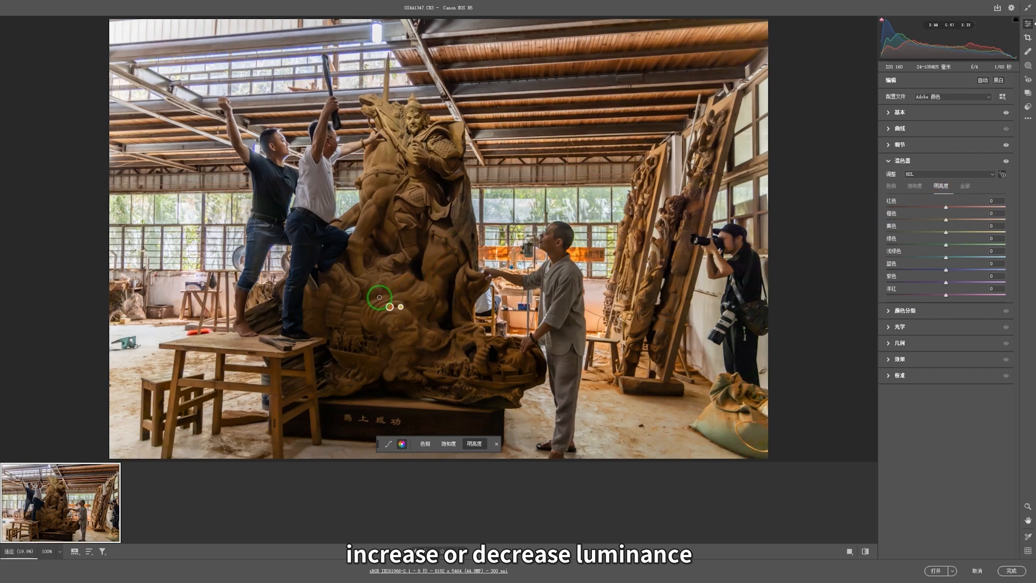
{"action": "mouse_move", "coordinate": [379, 297]}
{"action": "left_mouse_down"}
{"action": "mouse_move", "coordinate": [406, 297]}
{"action": "mouse_move", "coordinate": [378, 298]}
{"action": "left_mouse_up"}
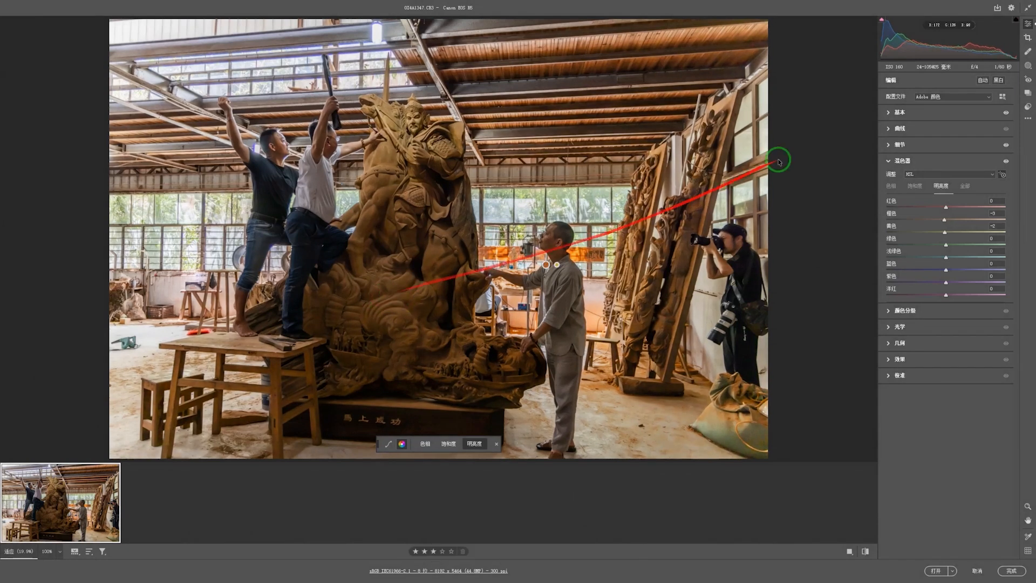
Step: Rotate the photo slightly to level it and crop in from the lower left around the statue and people
{"action": "left_click", "coordinate": [1027, 37]}
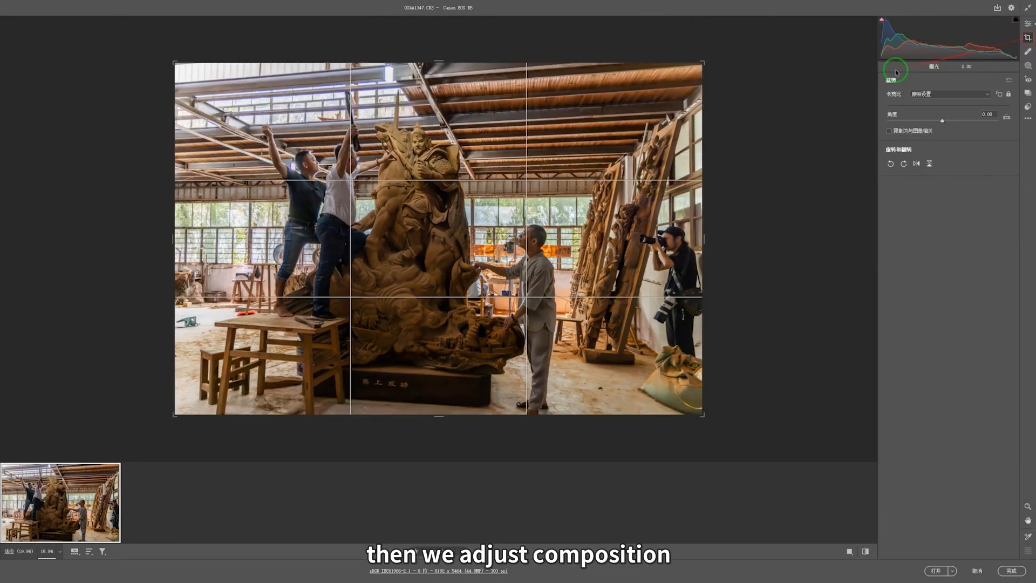
{"action": "left_click_drag", "start_coordinate": [770, 64], "coordinate": [761, 60]}
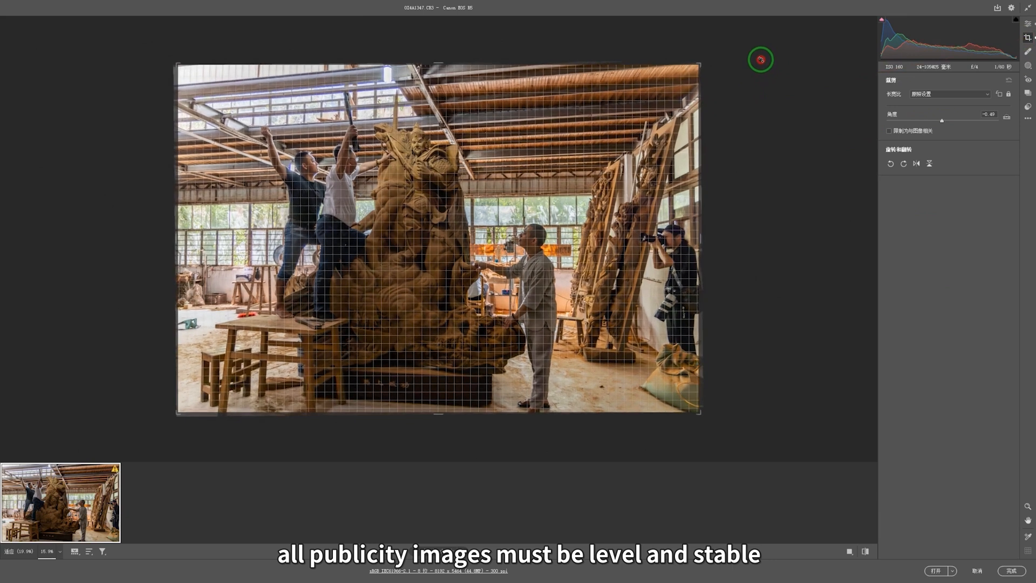
{"action": "left_click_drag", "start_coordinate": [760, 59], "coordinate": [760, 60]}
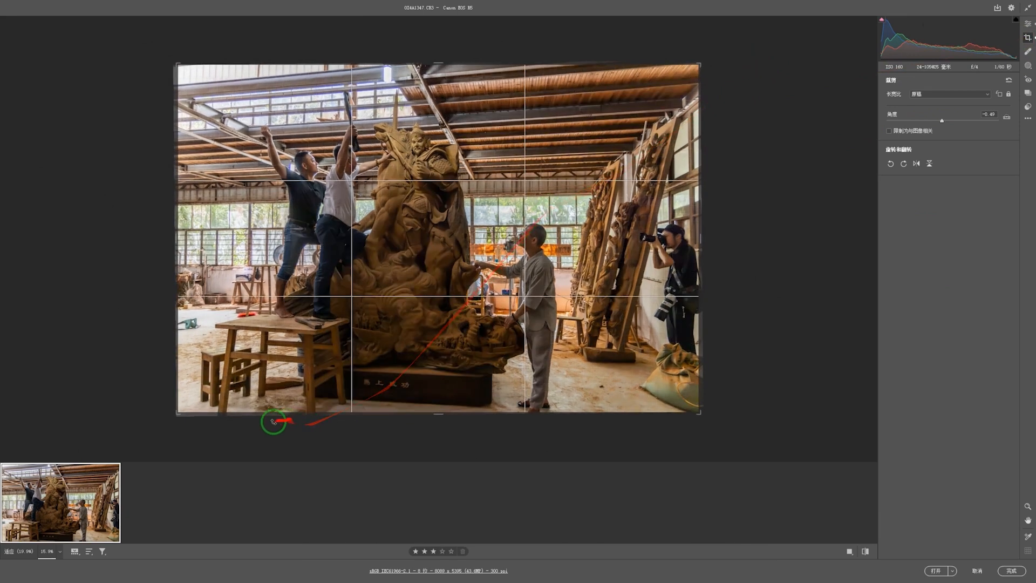
{"action": "left_click_drag", "start_coordinate": [181, 416], "coordinate": [195, 407]}
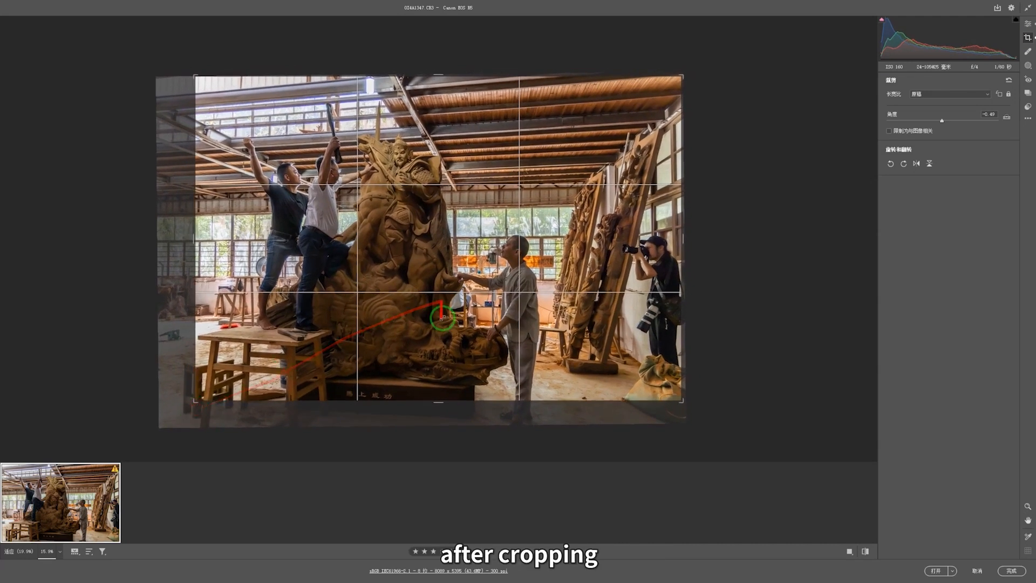
{"action": "left_click_drag", "start_coordinate": [443, 319], "coordinate": [442, 310]}
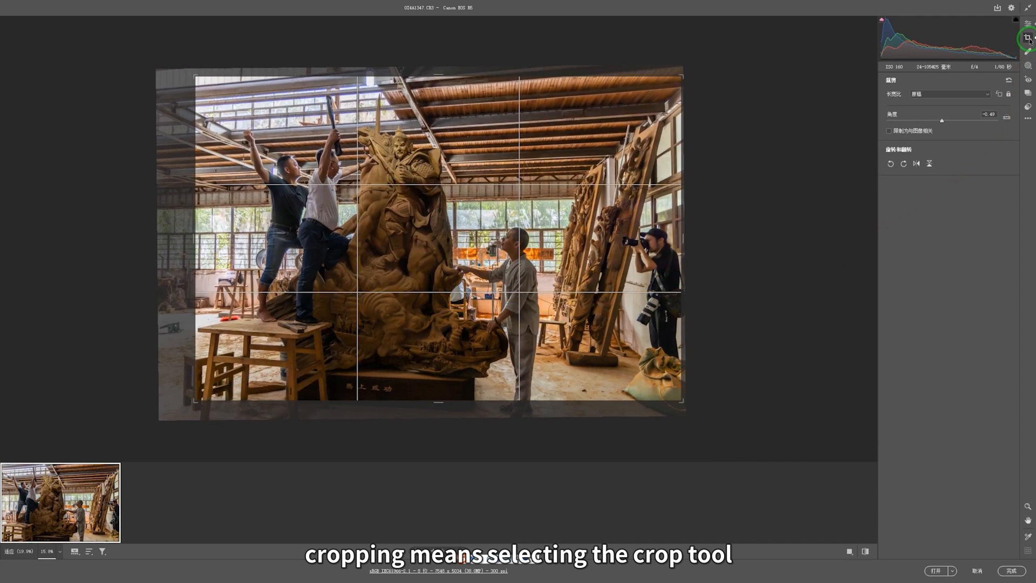
{"action": "double_click", "coordinate": [463, 259]}
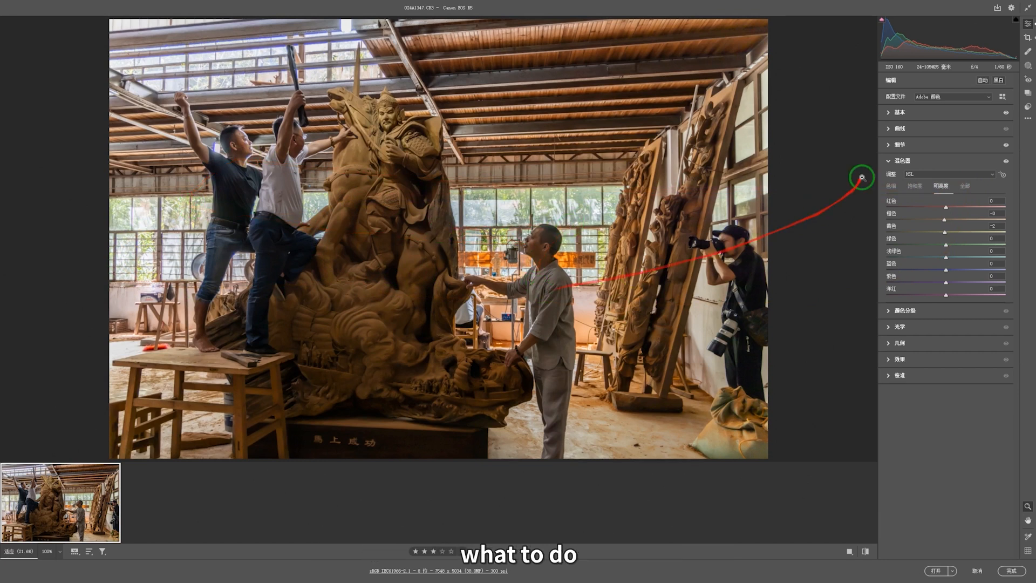
Step: Raise the tone curve's Darks to about +32 by dragging up on a dark shirt area
{"action": "left_click", "coordinate": [890, 128]}
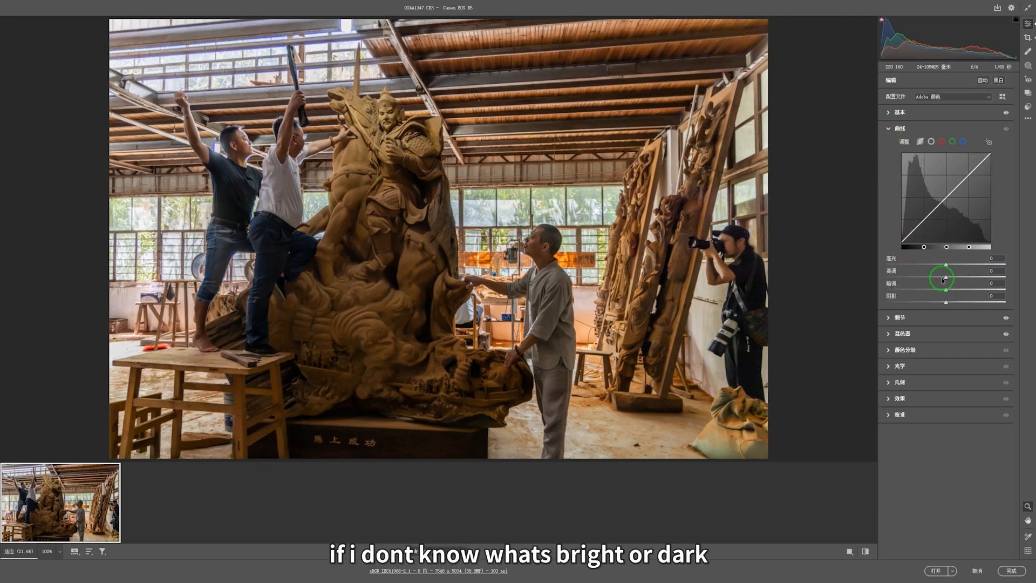
{"action": "left_click", "coordinate": [988, 142]}
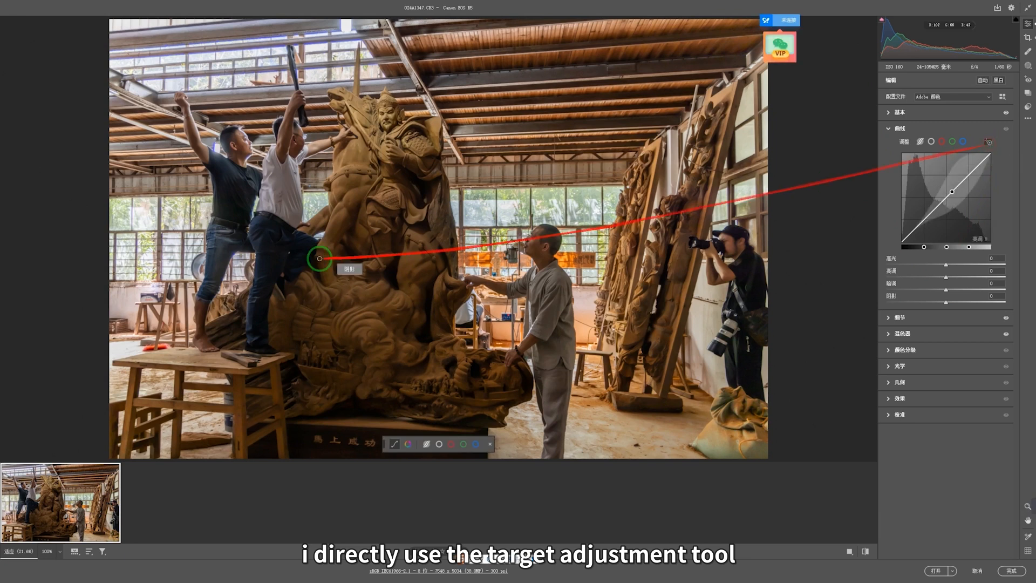
{"action": "mouse_move", "coordinate": [283, 201]}
{"action": "left_mouse_down"}
{"action": "mouse_move", "coordinate": [285, 185]}
{"action": "mouse_move", "coordinate": [335, 183]}
{"action": "mouse_move", "coordinate": [283, 200]}
{"action": "mouse_move", "coordinate": [293, 201]}
{"action": "mouse_move", "coordinate": [282, 195]}
{"action": "left_mouse_up"}
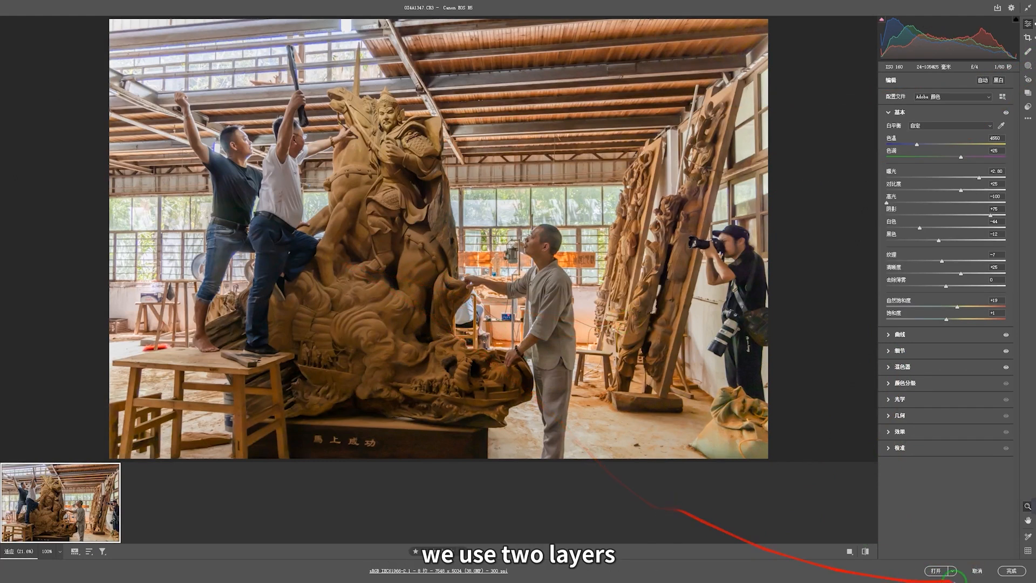
Step: Glance at the Masking panel, then Shift-click Open Object to open the photo as a smart object
{"action": "left_click", "coordinate": [1029, 66]}
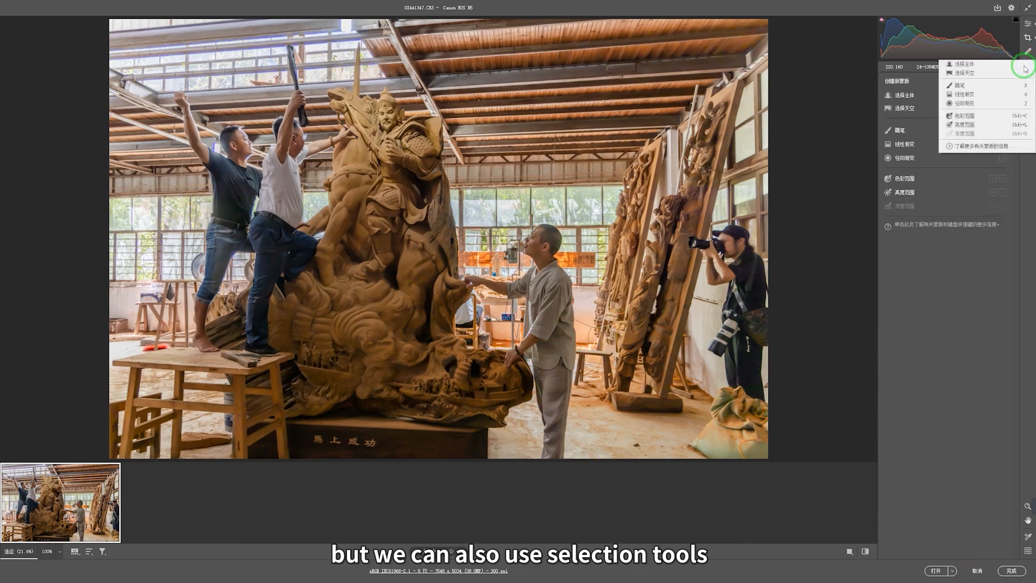
{"action": "left_click", "coordinate": [950, 307]}
{"action": "left_click", "coordinate": [1027, 24]}
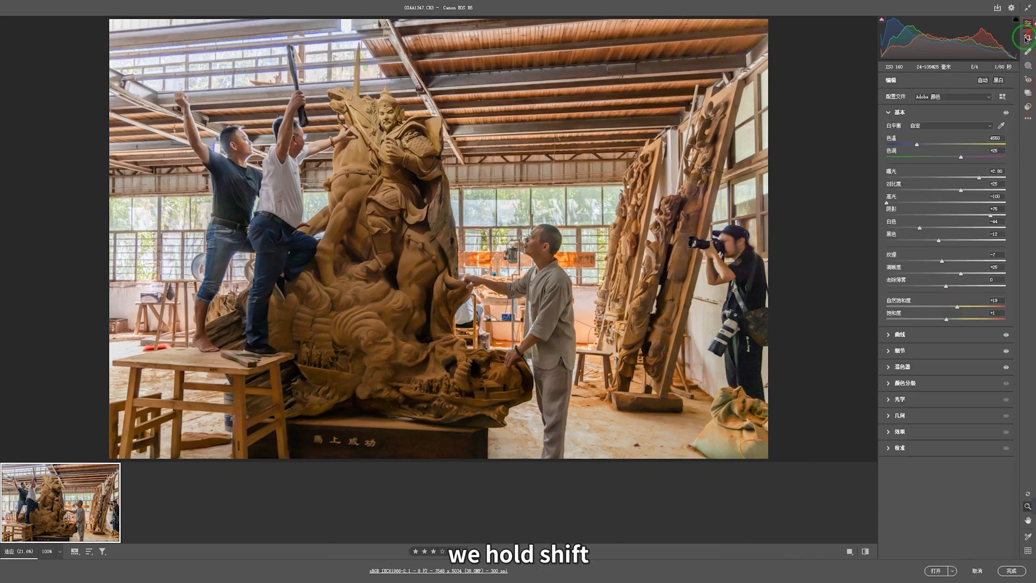
{"action": "left_click", "coordinate": [937, 570], "text": "shift"}
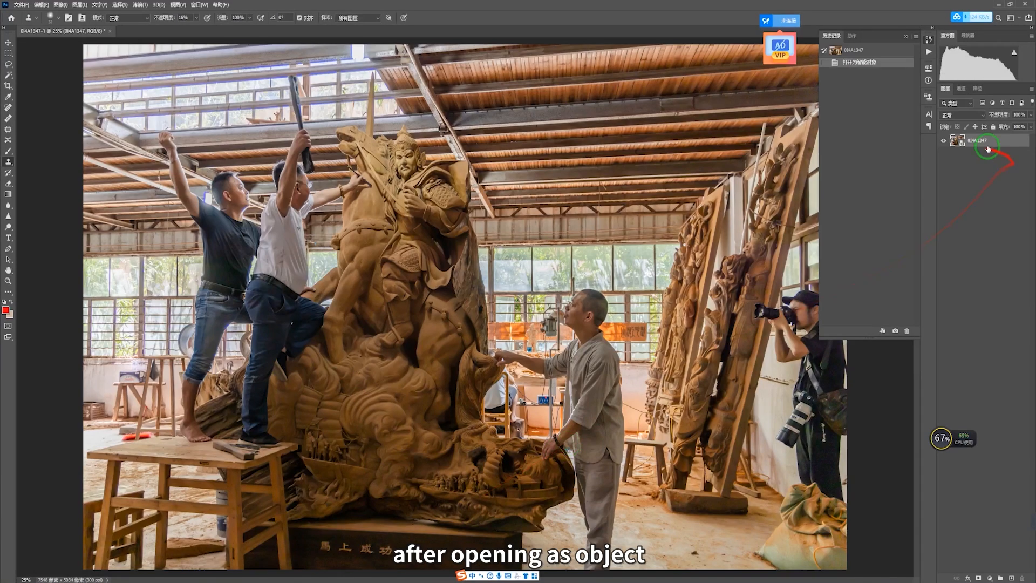
Step: Make a New Smart Object via Copy of the photo layer and open the copy in Camera Raw
{"action": "right_click", "coordinate": [988, 142]}
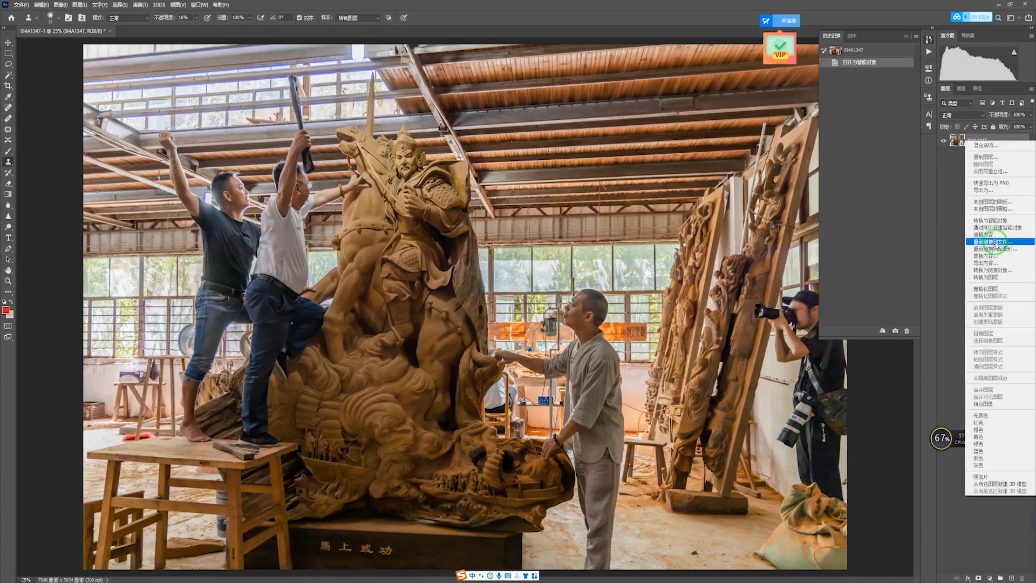
{"action": "left_click", "coordinate": [999, 229]}
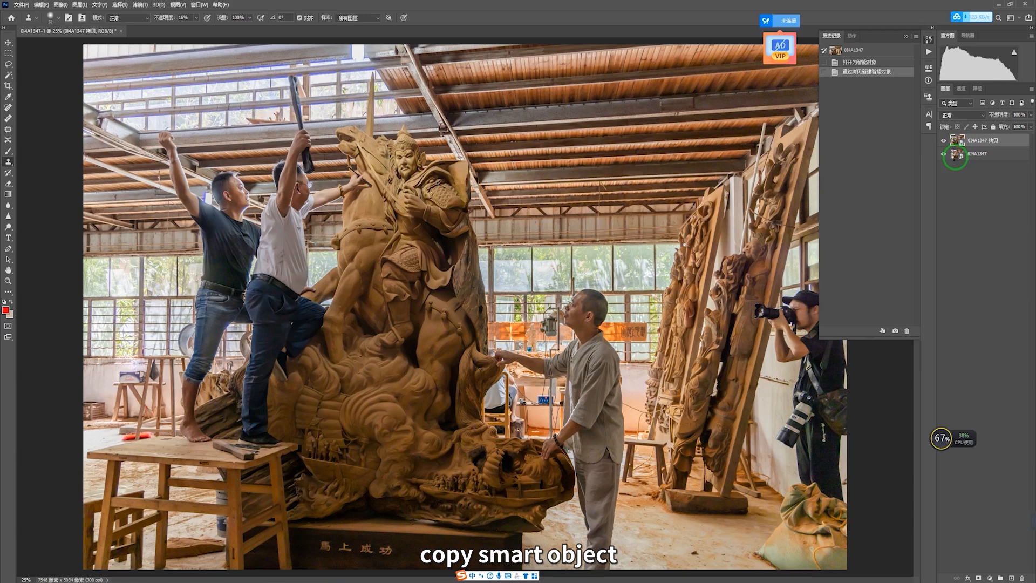
{"action": "double_click", "coordinate": [954, 157]}
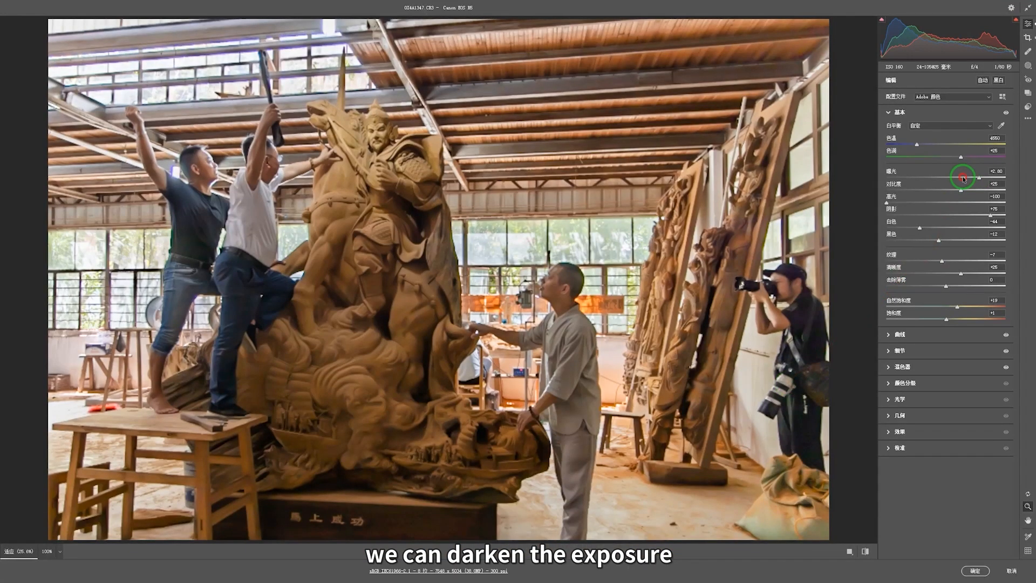
Step: Lower the copied smart object's Exposure to +0.55 for a darker base version
{"action": "left_click_drag", "start_coordinate": [962, 178], "coordinate": [951, 174]}
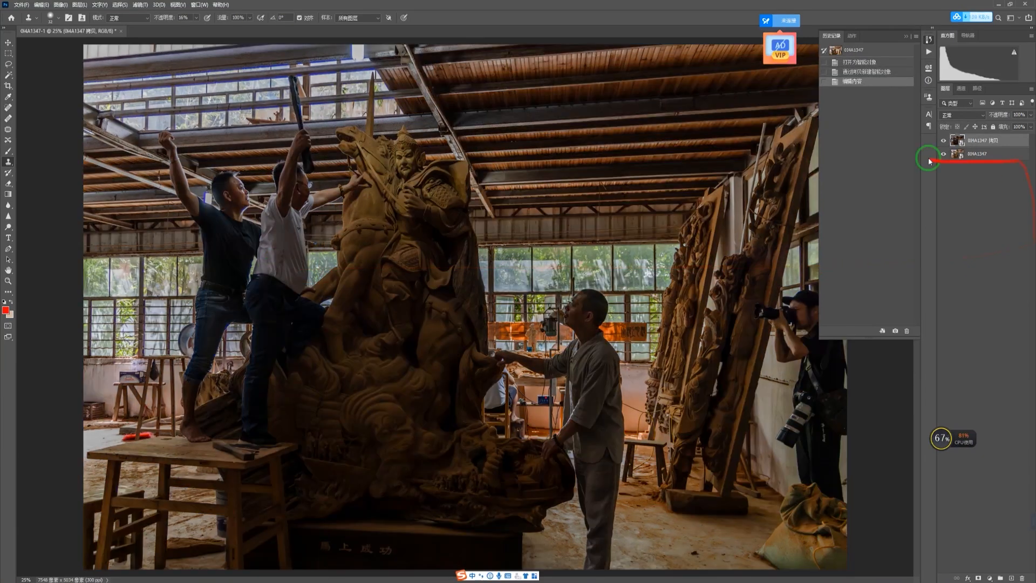
Step: Compare the dark and bright layers, then add a white layer mask to the dark top layer
{"action": "left_click", "coordinate": [943, 140]}
{"action": "left_click", "coordinate": [943, 140]}
{"action": "left_click", "coordinate": [943, 140]}
{"action": "left_click", "coordinate": [943, 140]}
{"action": "left_click", "coordinate": [943, 140]}
{"action": "left_click", "coordinate": [943, 140]}
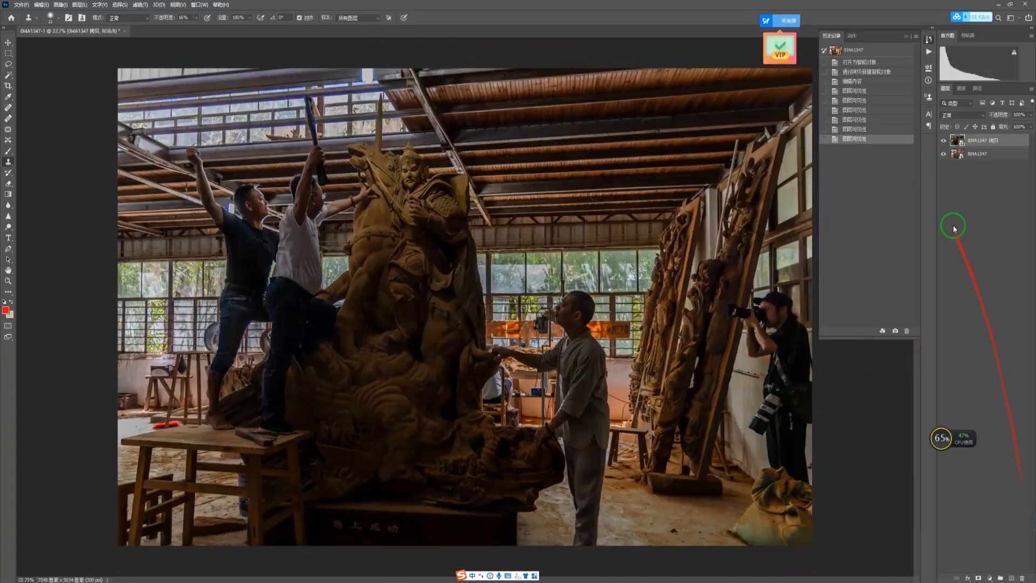
{"action": "left_click", "coordinate": [978, 577]}
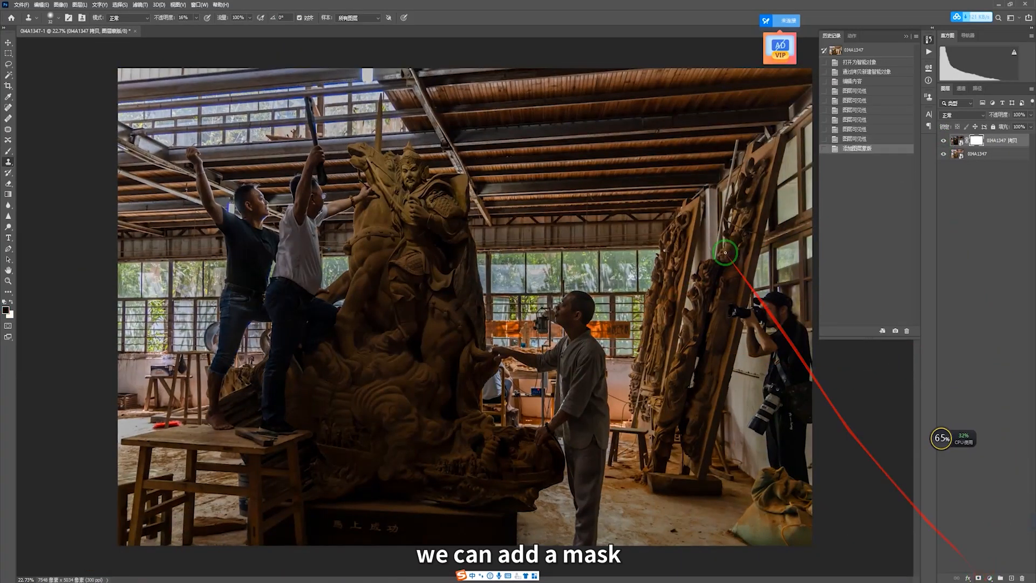
Step: Select the Gradient tool with the Basics foreground-to-transparent preset
{"action": "left_click", "coordinate": [9, 196]}
{"action": "left_click", "coordinate": [65, 23]}
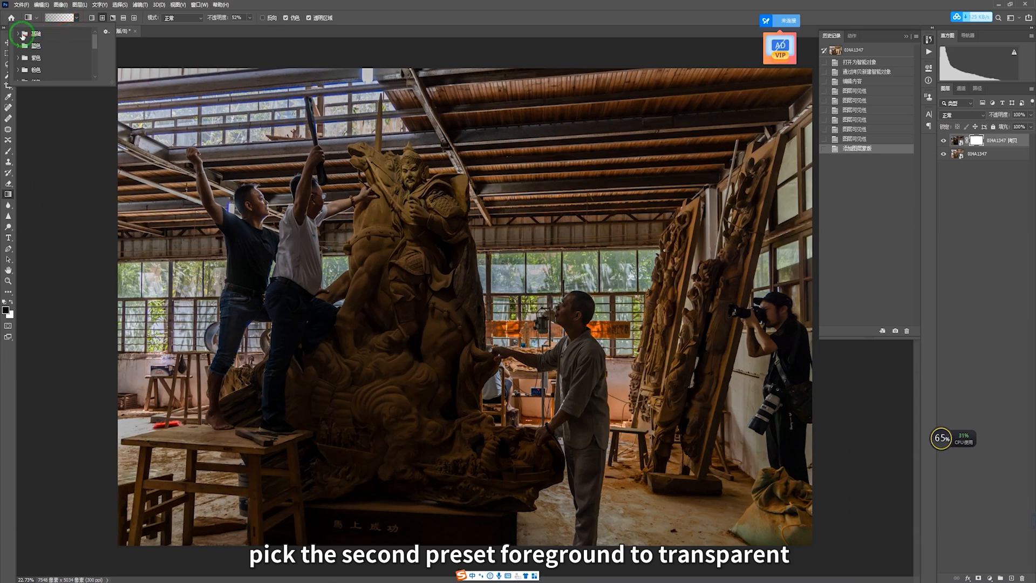
{"action": "left_click", "coordinate": [18, 33]}
{"action": "left_click", "coordinate": [40, 47]}
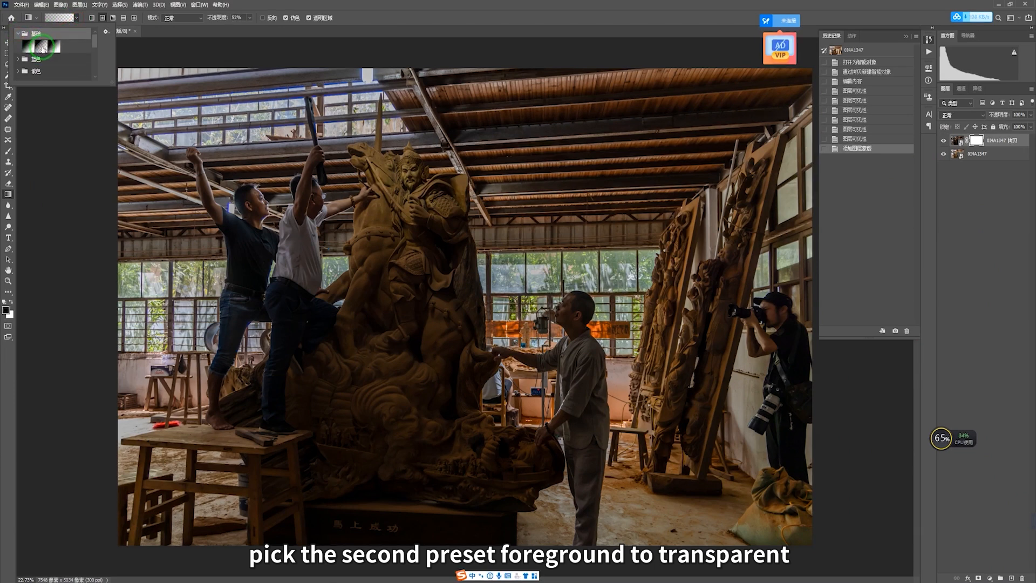
{"action": "left_click", "coordinate": [106, 19]}
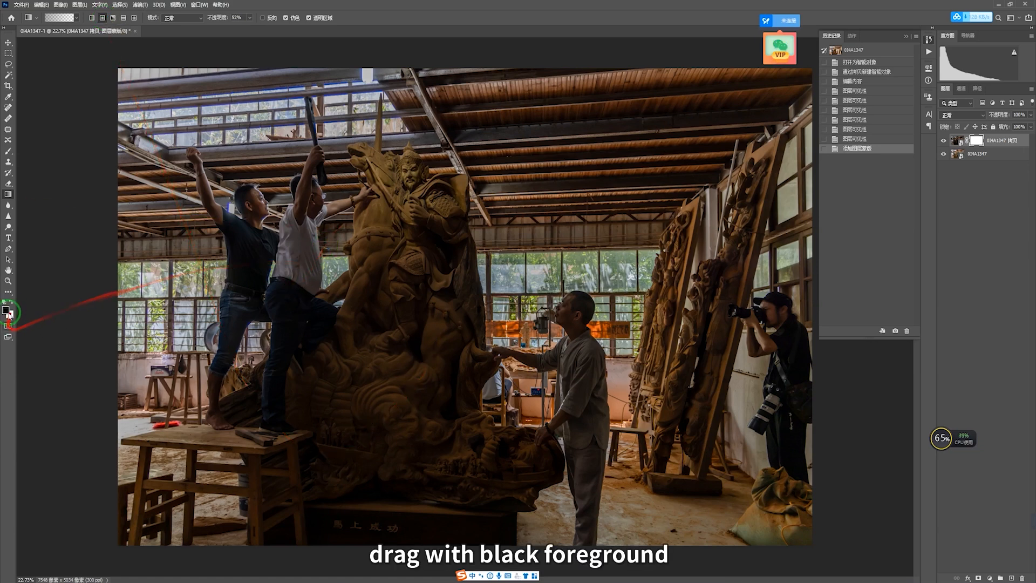
Step: Drag several upward gradients on the top layer's mask around the statue
{"action": "left_click_drag", "start_coordinate": [313, 206], "coordinate": [562, 118]}
{"action": "left_click_drag", "start_coordinate": [404, 390], "coordinate": [503, 5]}
{"action": "left_click_drag", "start_coordinate": [421, 363], "coordinate": [416, 121]}
{"action": "left_click_drag", "start_coordinate": [424, 211], "coordinate": [437, 56]}
{"action": "left_click_drag", "start_coordinate": [410, 168], "coordinate": [506, 67]}
{"action": "left_click_drag", "start_coordinate": [435, 337], "coordinate": [725, 129]}
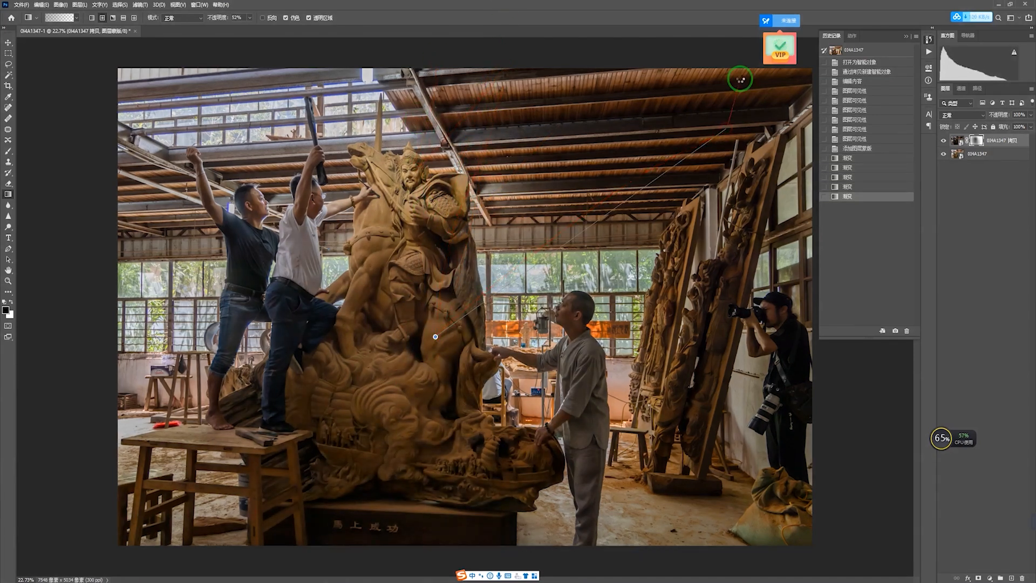
Step: Blend the right side and lower areas with more mask gradients, redoing one after an undo
{"action": "left_click_drag", "start_coordinate": [740, 79], "coordinate": [740, 79]}
{"action": "left_click_drag", "start_coordinate": [738, 85], "coordinate": [690, 242]}
{"action": "left_click_drag", "start_coordinate": [540, 388], "coordinate": [545, 384]}
{"action": "left_click_drag", "start_coordinate": [635, 351], "coordinate": [927, 264]}
{"action": "key", "text": "ctrl+z"}
{"action": "left_click_drag", "start_coordinate": [421, 381], "coordinate": [971, 141]}
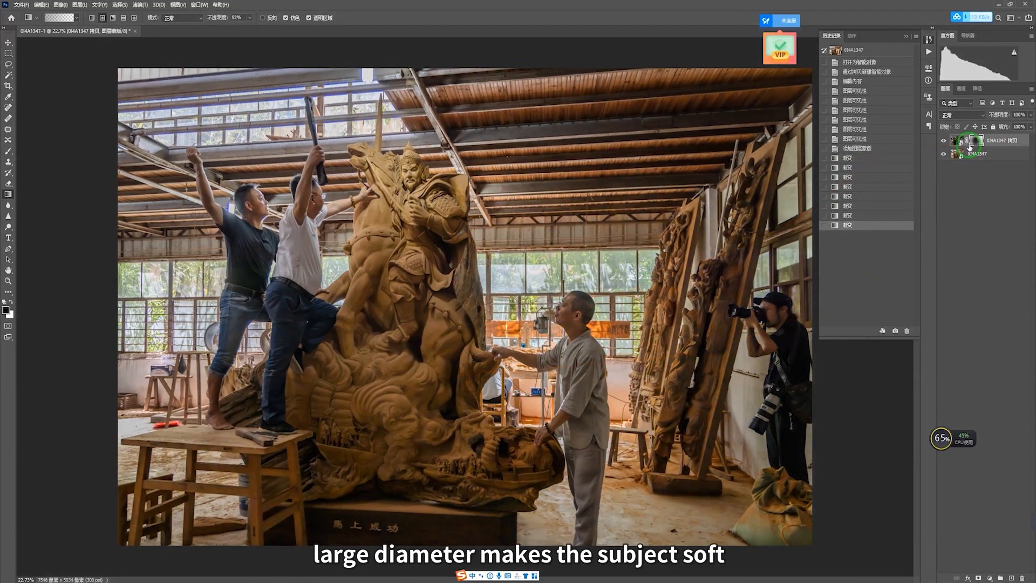
{"action": "left_click_drag", "start_coordinate": [415, 325], "coordinate": [174, 218]}
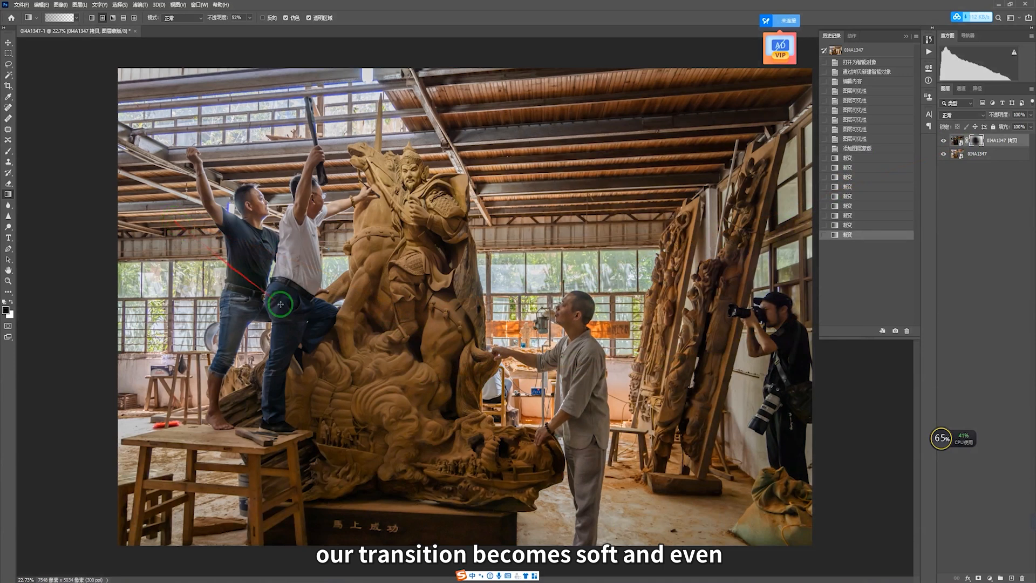
Step: Toggle the top layer on and off to compare the blended result
{"action": "left_click", "coordinate": [943, 141]}
{"action": "left_click", "coordinate": [944, 142]}
{"action": "left_click", "coordinate": [944, 141]}
{"action": "left_click", "coordinate": [943, 141]}
{"action": "left_click", "coordinate": [944, 141]}
{"action": "left_click", "coordinate": [943, 142]}
{"action": "left_click", "coordinate": [944, 142]}
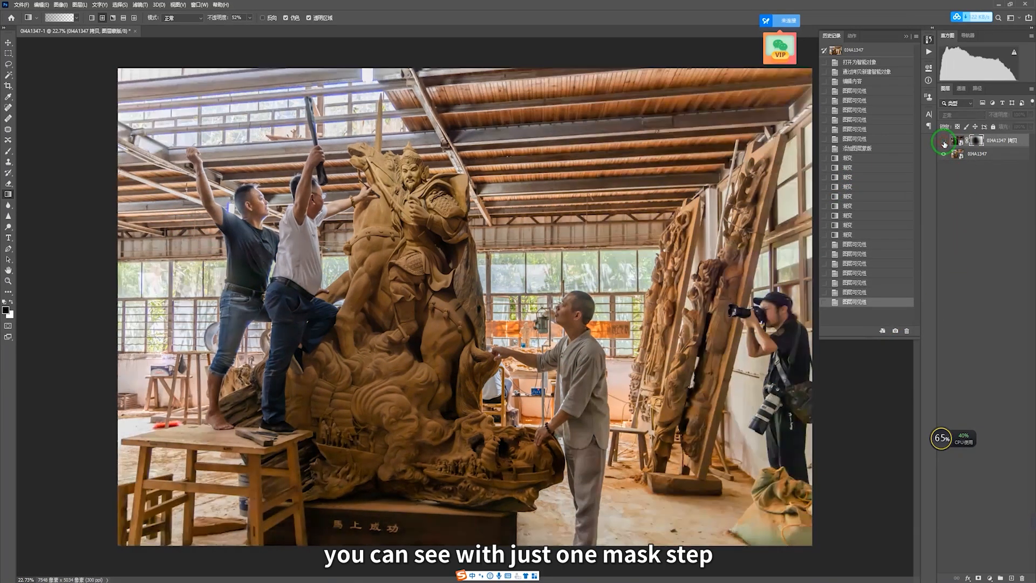
{"action": "left_click", "coordinate": [944, 142]}
{"action": "left_click", "coordinate": [943, 142]}
{"action": "left_click", "coordinate": [944, 141]}
{"action": "left_click", "coordinate": [944, 142]}
{"action": "left_click", "coordinate": [943, 142]}
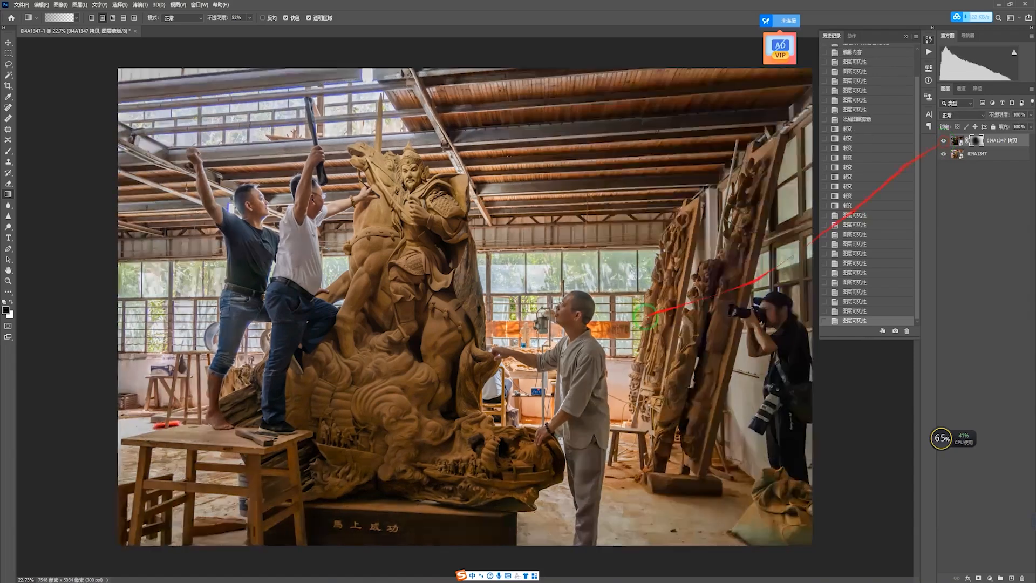
{"action": "scroll", "coordinate": [451, 300], "scroll_direction": "down", "scroll_amount": 4}
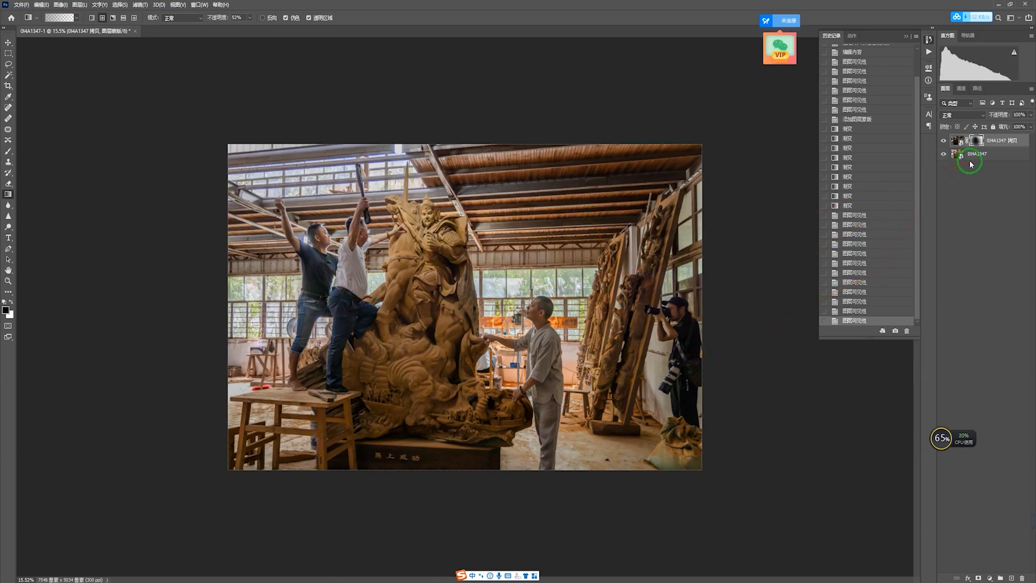
Step: Add a Curves adjustment layer in Soft Light blend mode and compare it on and off
{"action": "left_click", "coordinate": [989, 578]}
{"action": "left_click", "coordinate": [1017, 471]}
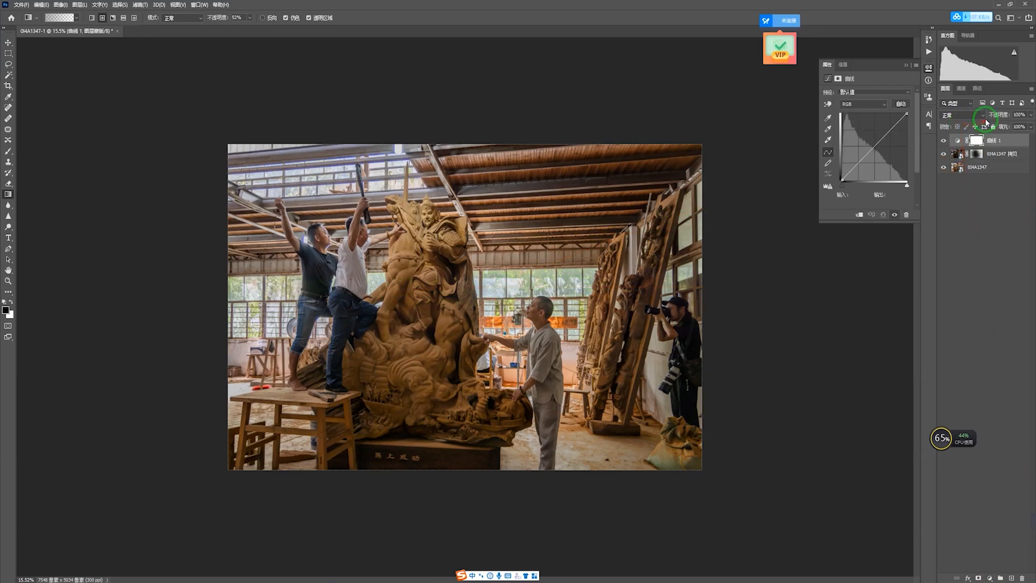
{"action": "left_click", "coordinate": [960, 116]}
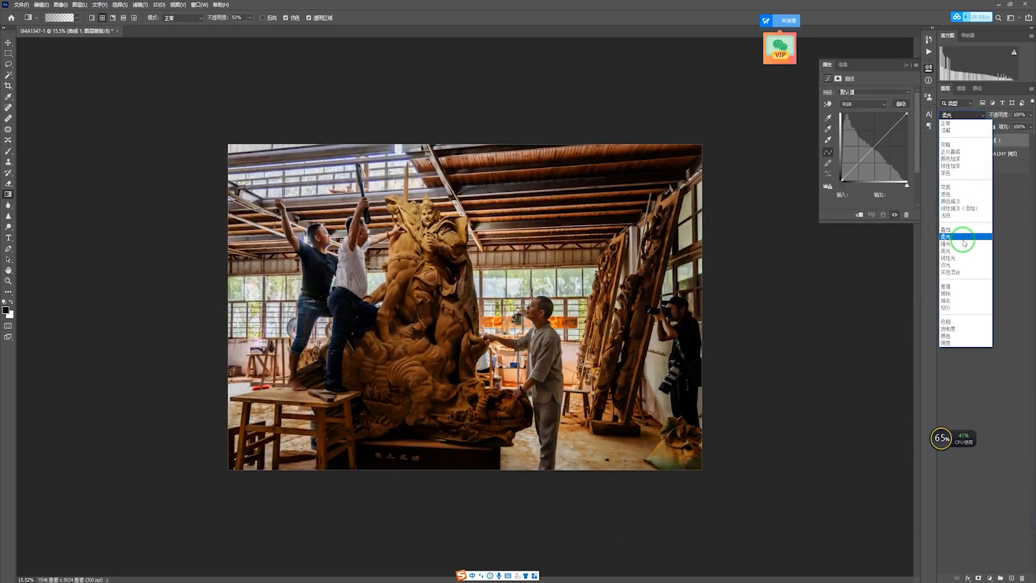
{"action": "left_click", "coordinate": [964, 237]}
{"action": "left_click", "coordinate": [945, 140]}
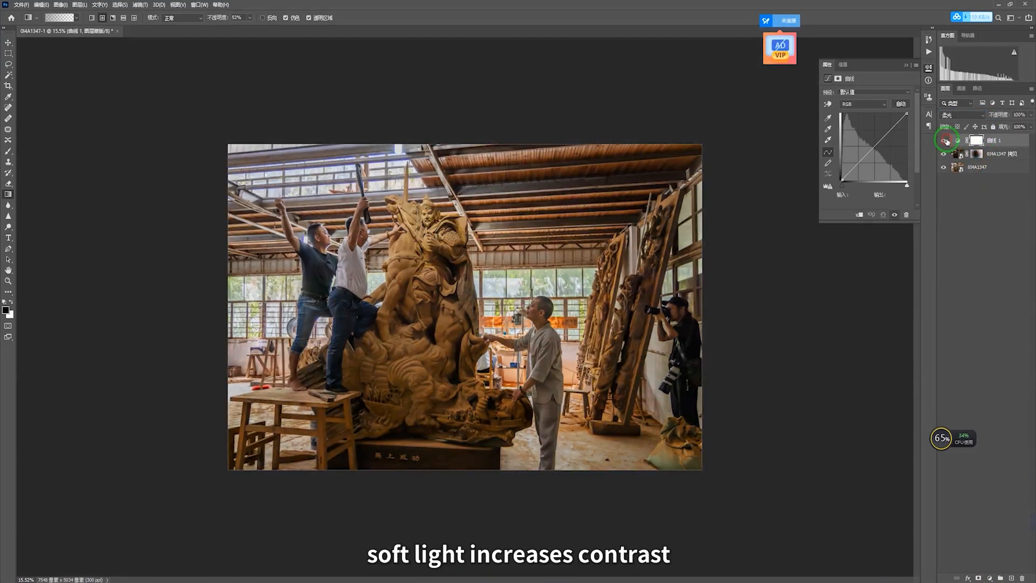
{"action": "left_click", "coordinate": [945, 141]}
{"action": "left_click", "coordinate": [945, 141]}
{"action": "left_click", "coordinate": [945, 141]}
{"action": "left_click", "coordinate": [945, 140]}
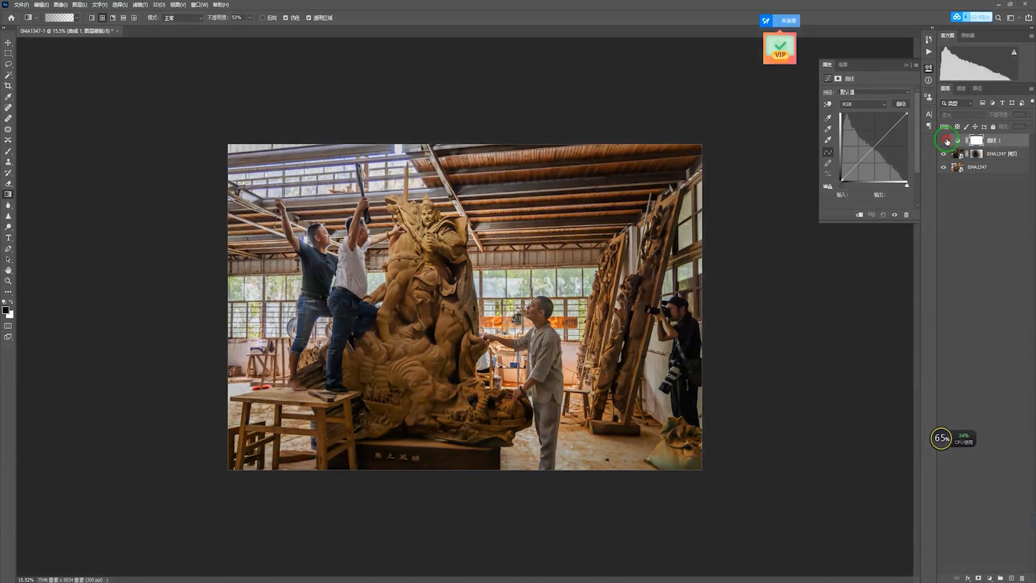
{"action": "left_click", "coordinate": [945, 141]}
Step: Lift the curve's black point, adjust the white point and raise midtones slightly
{"action": "left_click_drag", "start_coordinate": [845, 183], "coordinate": [838, 153]}
{"action": "left_click_drag", "start_coordinate": [909, 114], "coordinate": [907, 131]}
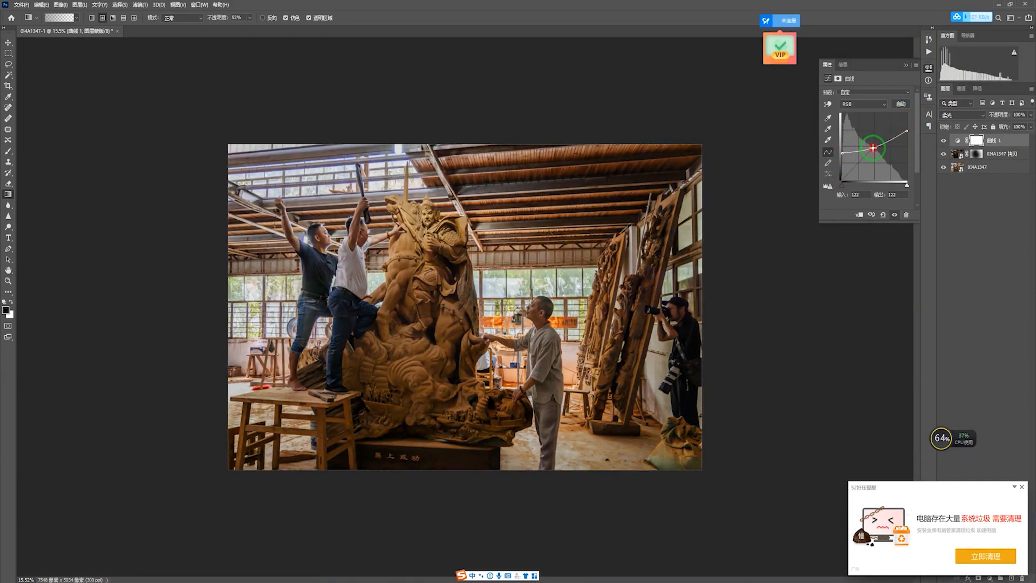
{"action": "left_click_drag", "start_coordinate": [872, 147], "coordinate": [871, 144]}
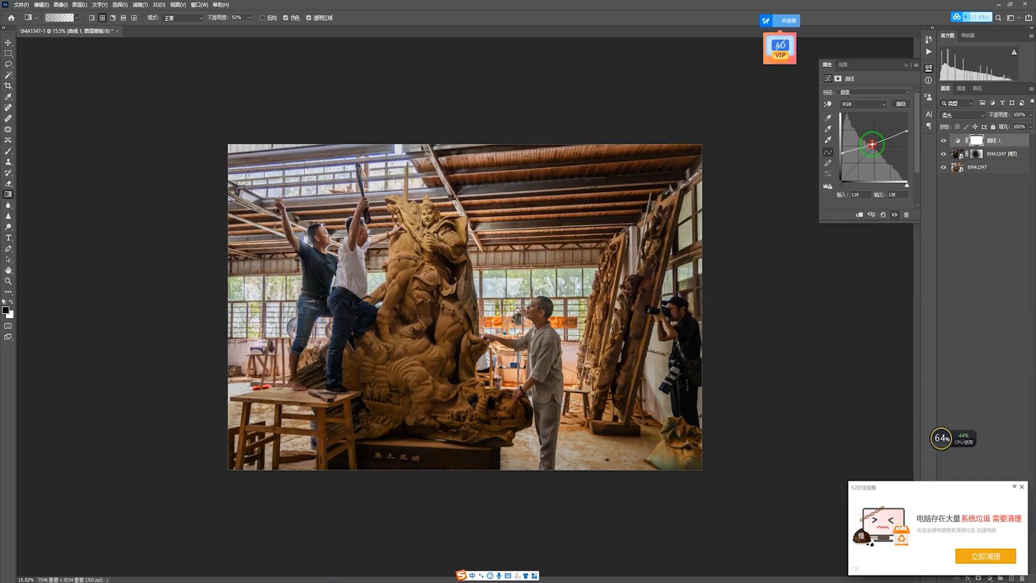
Step: Toggle the Curves layer repeatedly to compare the contrast boost
{"action": "left_click", "coordinate": [944, 141]}
{"action": "left_click", "coordinate": [944, 141]}
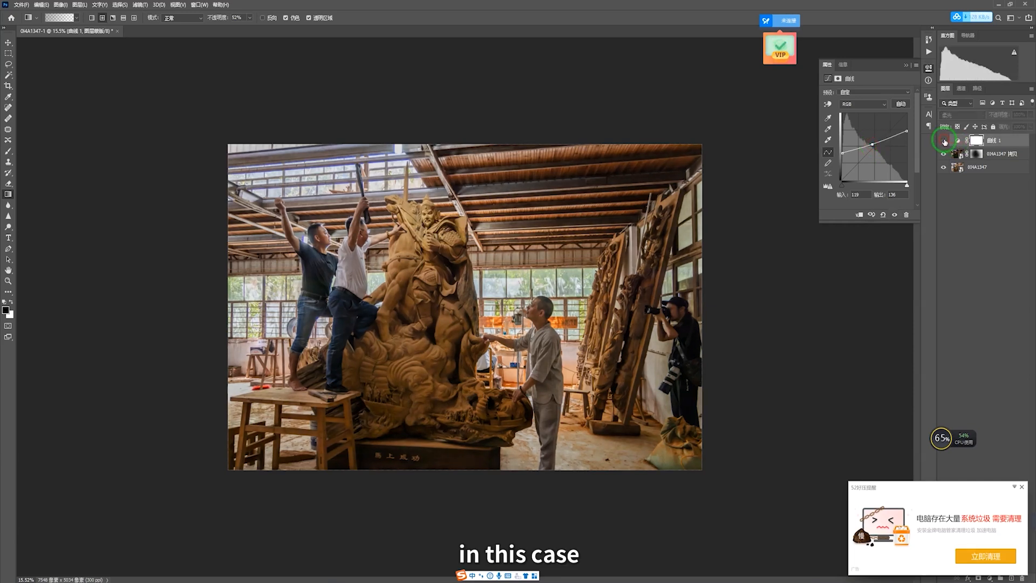
{"action": "left_click", "coordinate": [942, 140]}
{"action": "left_click", "coordinate": [942, 141]}
{"action": "left_click", "coordinate": [942, 141]}
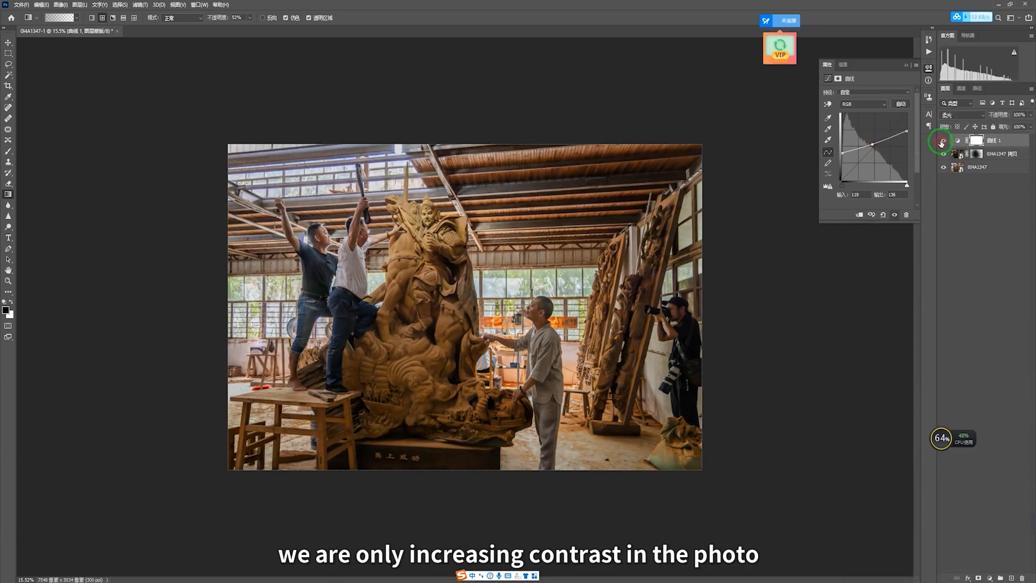
{"action": "left_click", "coordinate": [941, 142]}
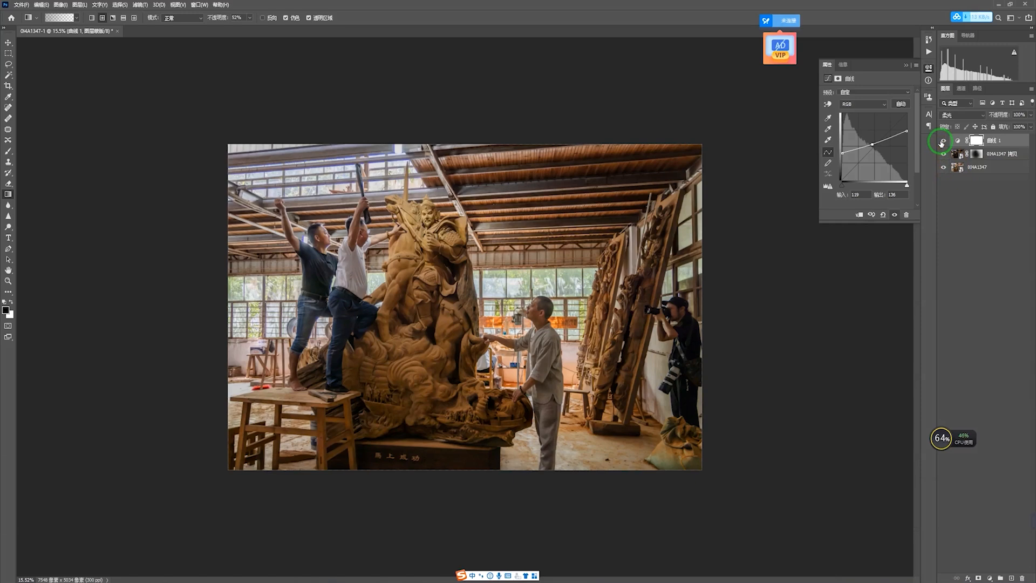
{"action": "left_click", "coordinate": [941, 142]}
{"action": "left_click", "coordinate": [942, 142]}
{"action": "left_click", "coordinate": [941, 142]}
{"action": "left_click", "coordinate": [942, 142]}
{"action": "scroll", "coordinate": [615, 303], "scroll_direction": "up", "scroll_amount": 10}
{"action": "scroll", "coordinate": [725, 224], "scroll_direction": "down", "scroll_amount": 10}
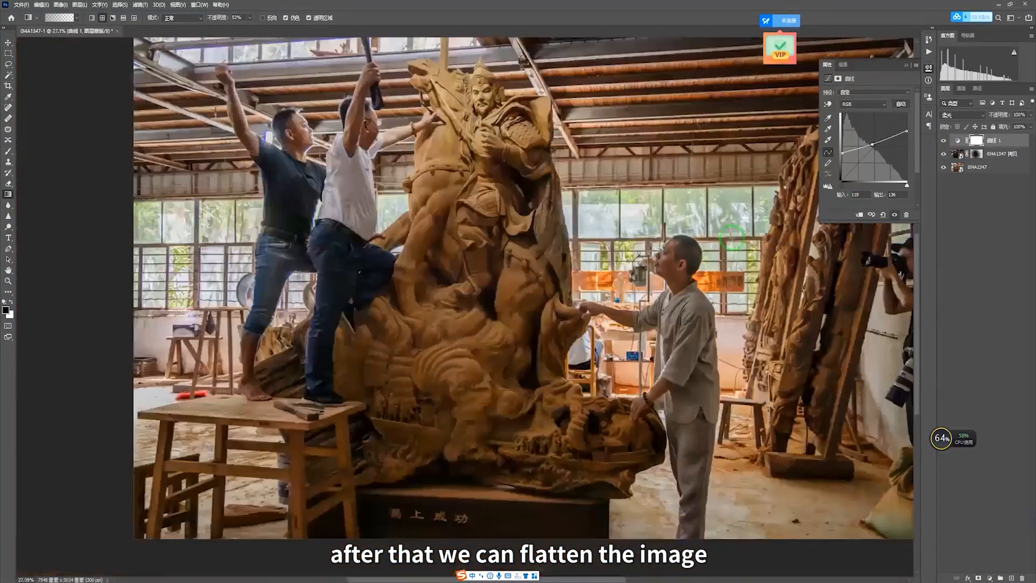
Step: Flatten the image and apply Auto Contrast with Ctrl+Alt+Shift+L
{"action": "left_click", "coordinate": [1029, 92]}
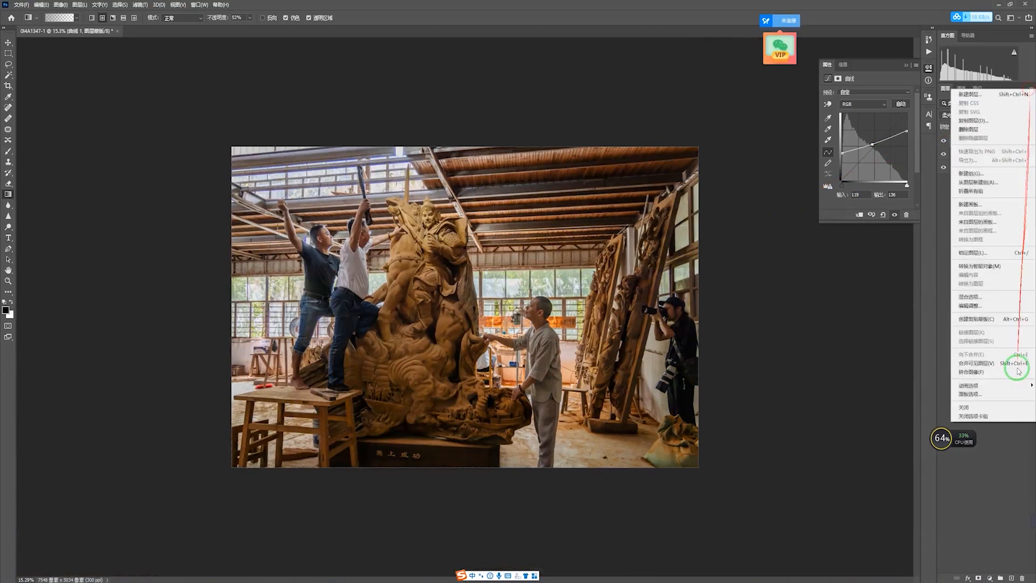
{"action": "left_click", "coordinate": [1016, 366]}
{"action": "key", "text": "ctrl+alt+shift+l"}
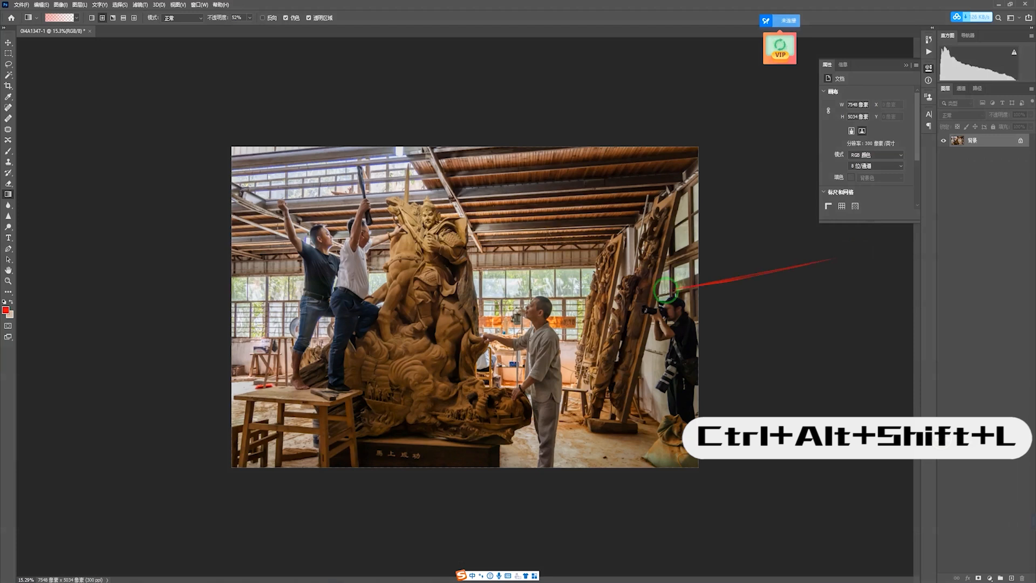
Step: Reopen the unedited dark original photo as a new document
{"action": "left_click_drag", "start_coordinate": [492, 270], "coordinate": [370, 332]}
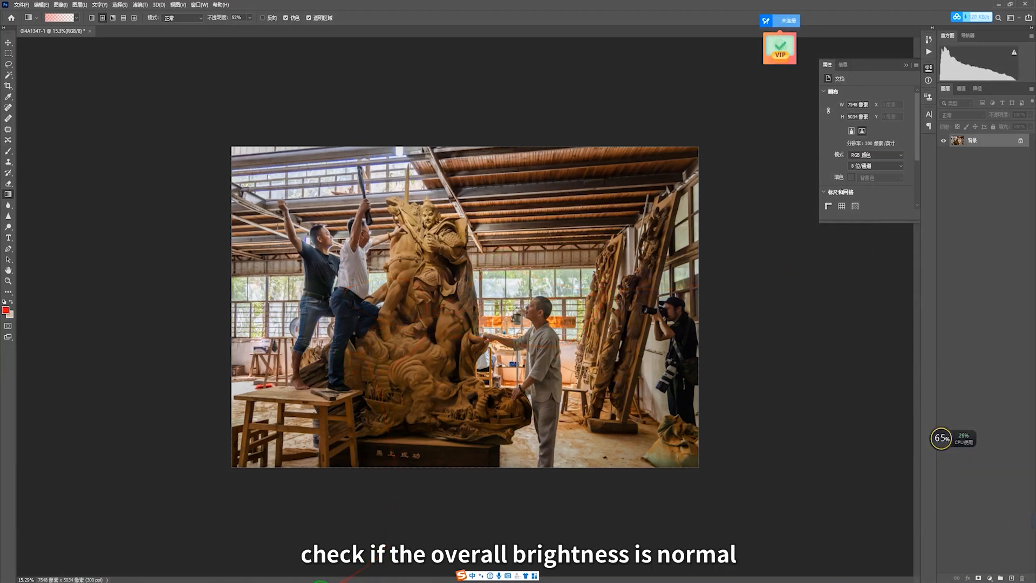
{"action": "mouse_move", "coordinate": [210, 580]}
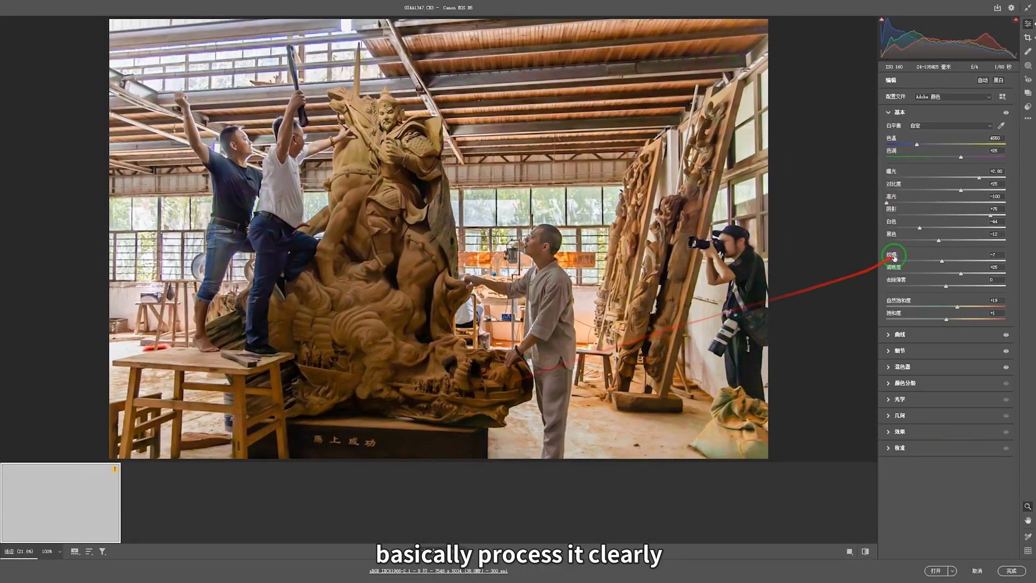
{"action": "left_click", "coordinate": [1027, 118]}
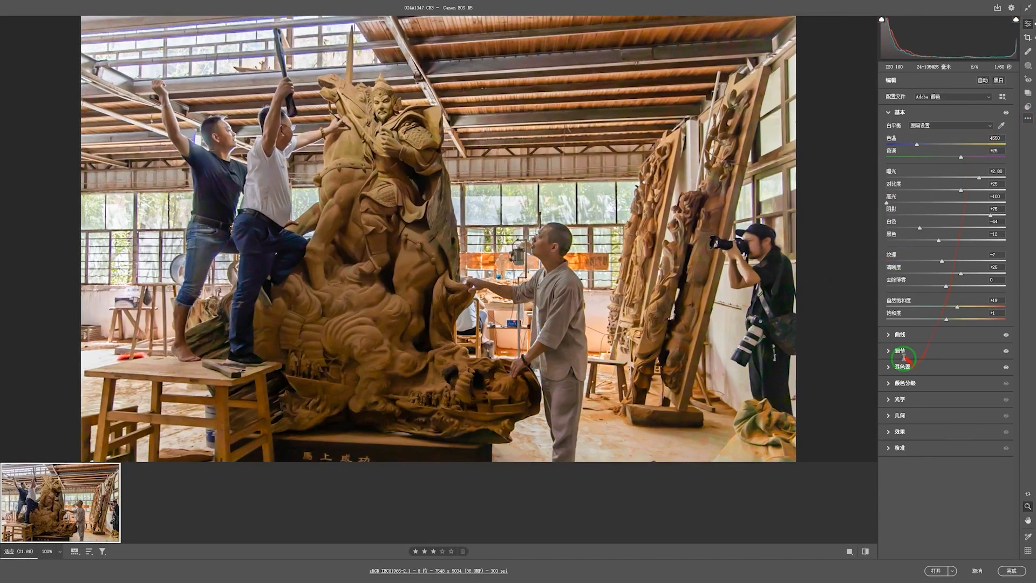
{"action": "left_click", "coordinate": [935, 571]}
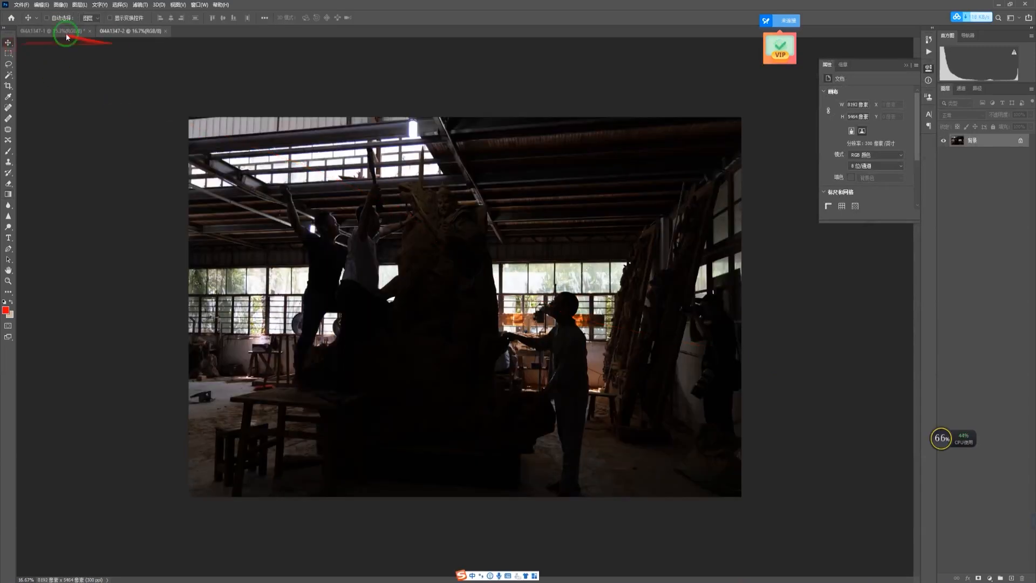
Step: Float the edited photo and the dark original in separate windows side by side
{"action": "left_click", "coordinate": [67, 32]}
{"action": "left_click_drag", "start_coordinate": [81, 33], "coordinate": [174, 127]}
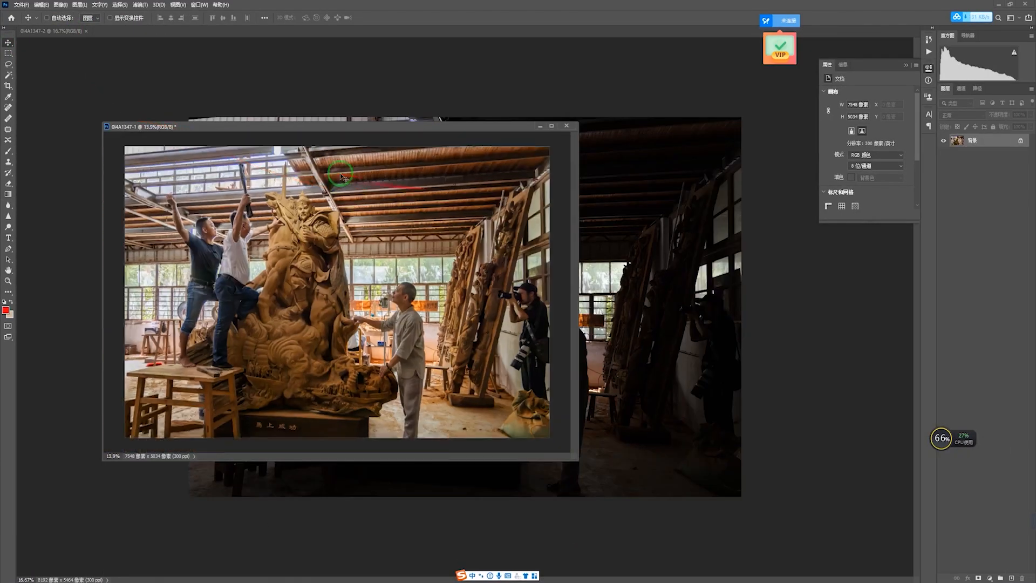
{"action": "left_click_drag", "start_coordinate": [381, 127], "coordinate": [223, 127]}
{"action": "left_click_drag", "start_coordinate": [76, 32], "coordinate": [526, 104]}
{"action": "scroll", "coordinate": [647, 243], "scroll_direction": "down", "scroll_amount": 4}
{"action": "left_click", "coordinate": [906, 65]}
{"action": "left_click_drag", "start_coordinate": [722, 106], "coordinate": [753, 97]}
{"action": "left_click_drag", "start_coordinate": [344, 124], "coordinate": [425, 101]}
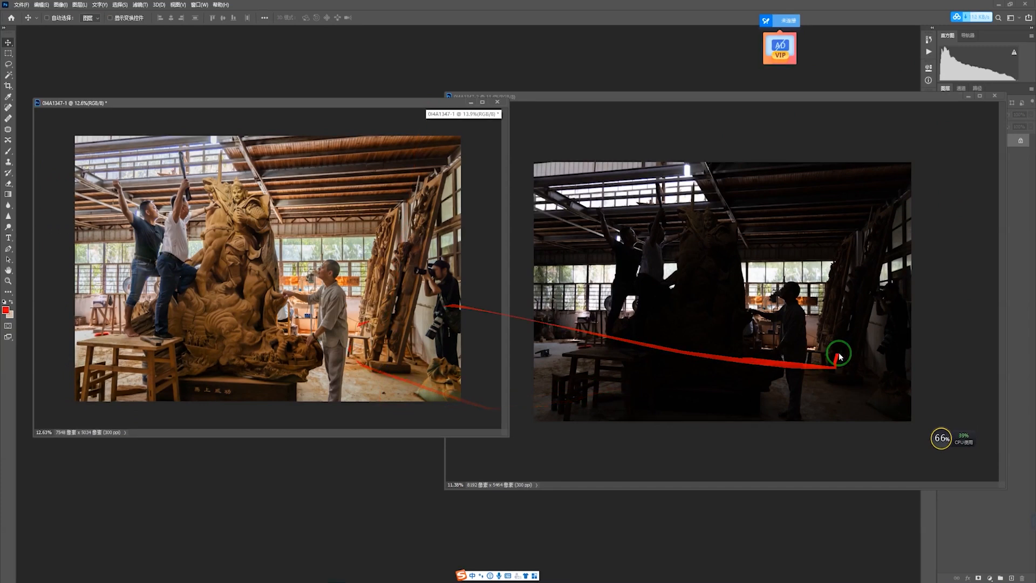